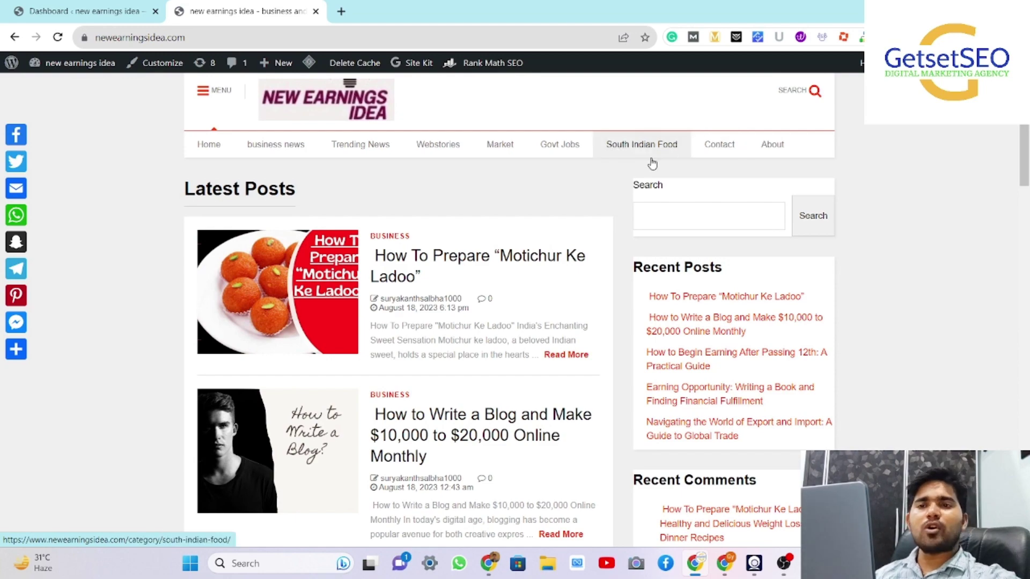
Step: Look through the latest posts on the website's home page
scroll(329, 306, down, 7)
scroll(328, 310, down, 10)
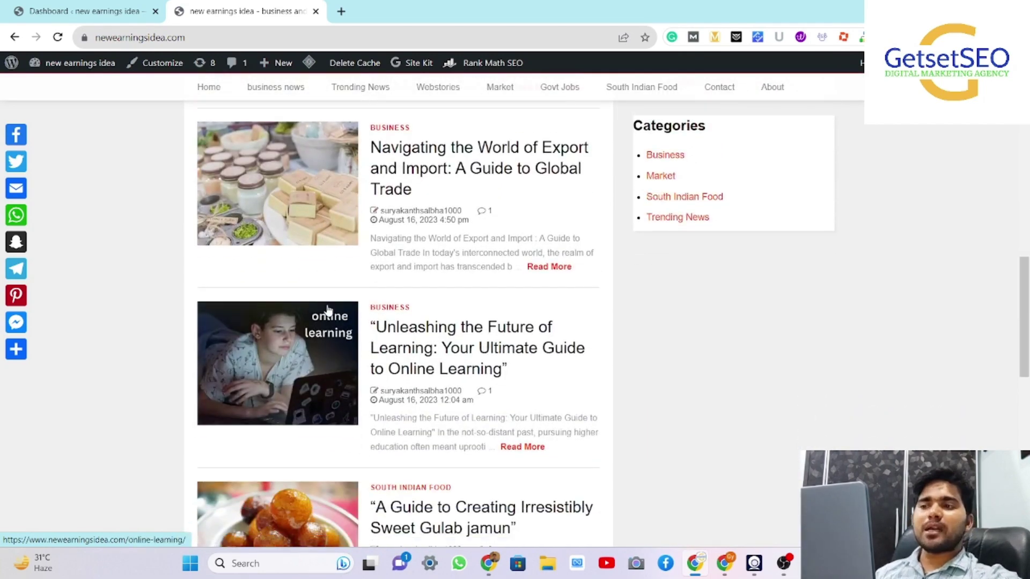
scroll(328, 311, down, 7)
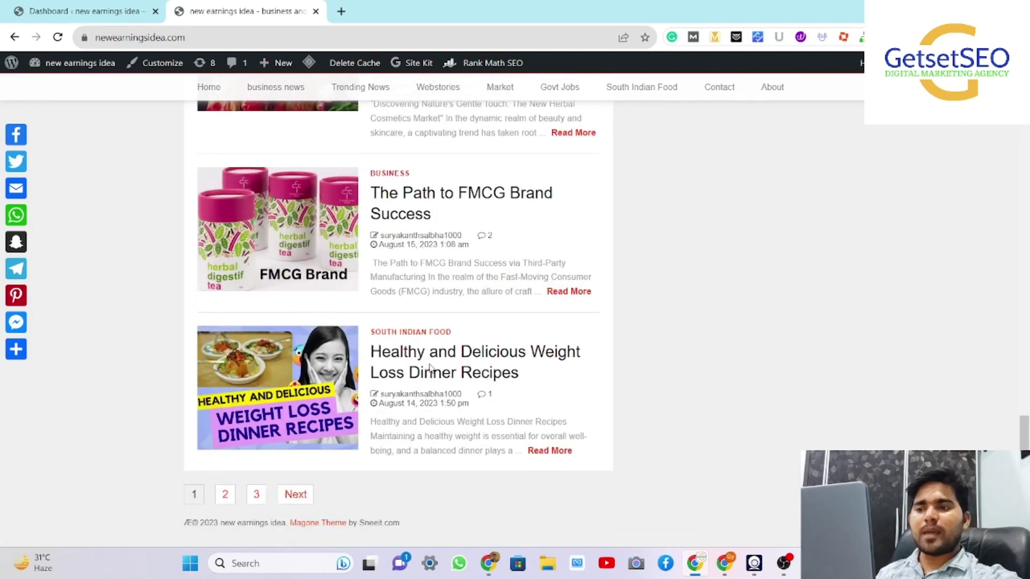
scroll(453, 204, up, 4)
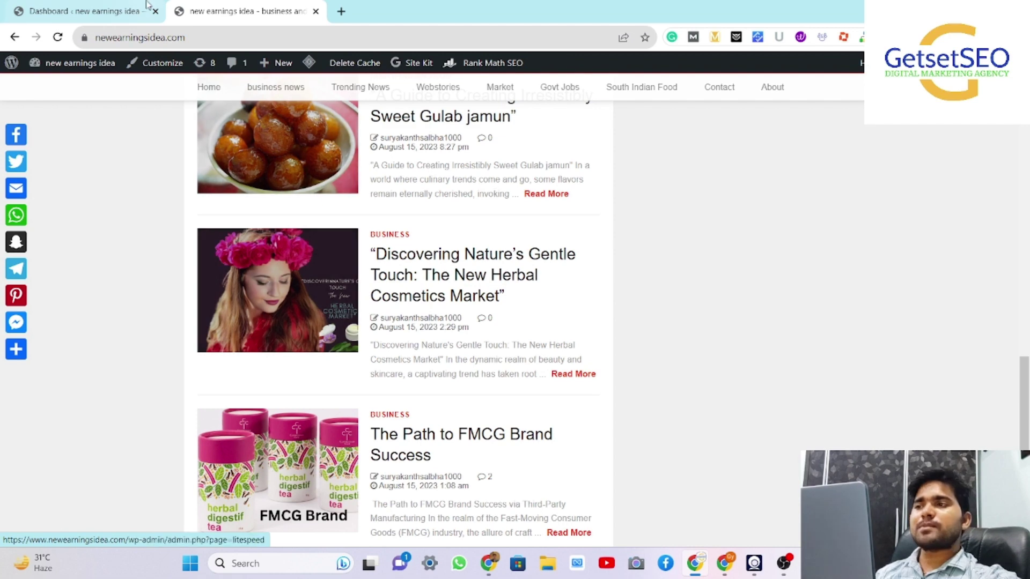
Step: Go to the WordPress dashboard and open the MagOne Lite theme's header.php in the theme file editor
click(85, 11)
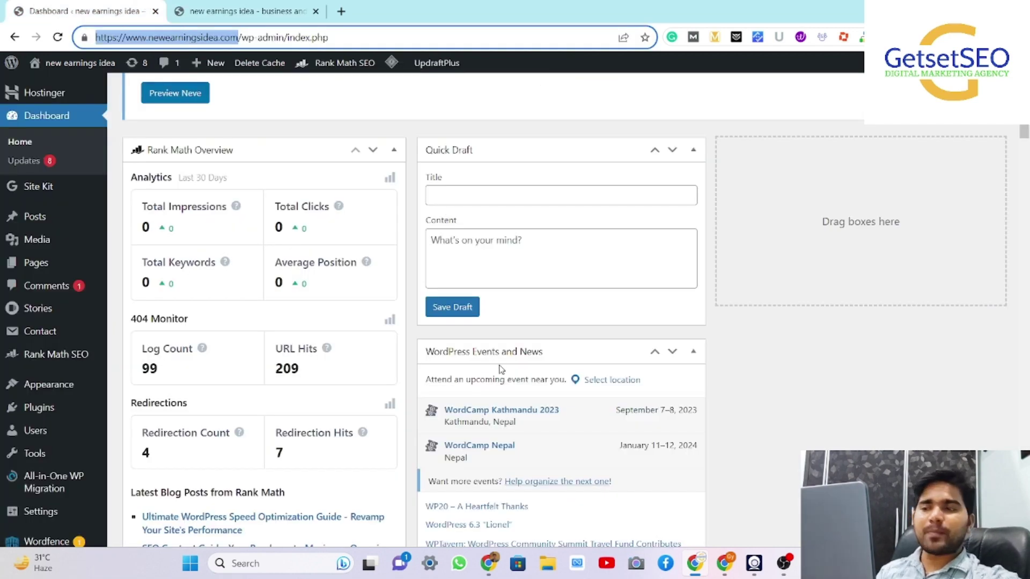
scroll(492, 319, down, 3)
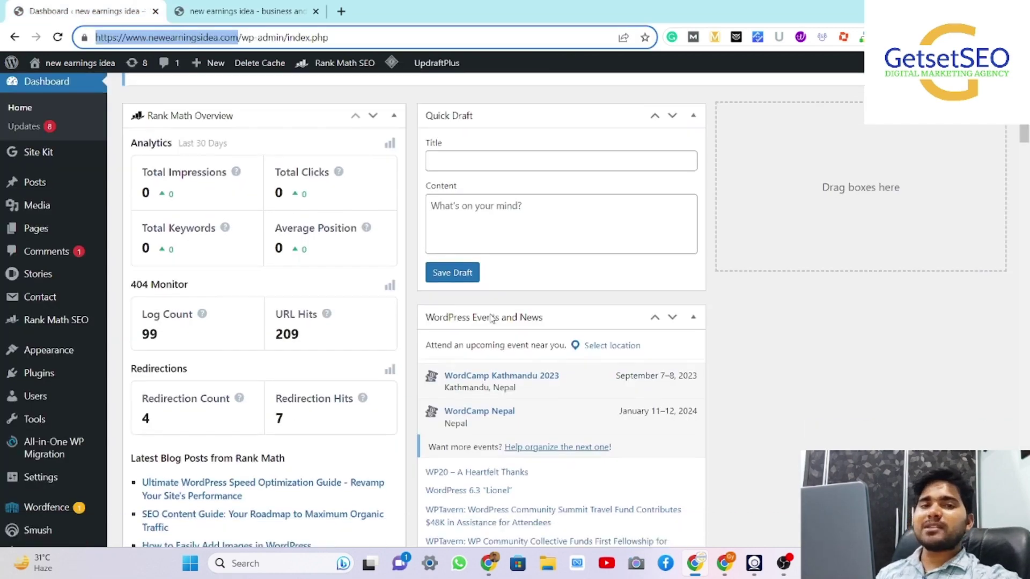
mouse_move(56, 306)
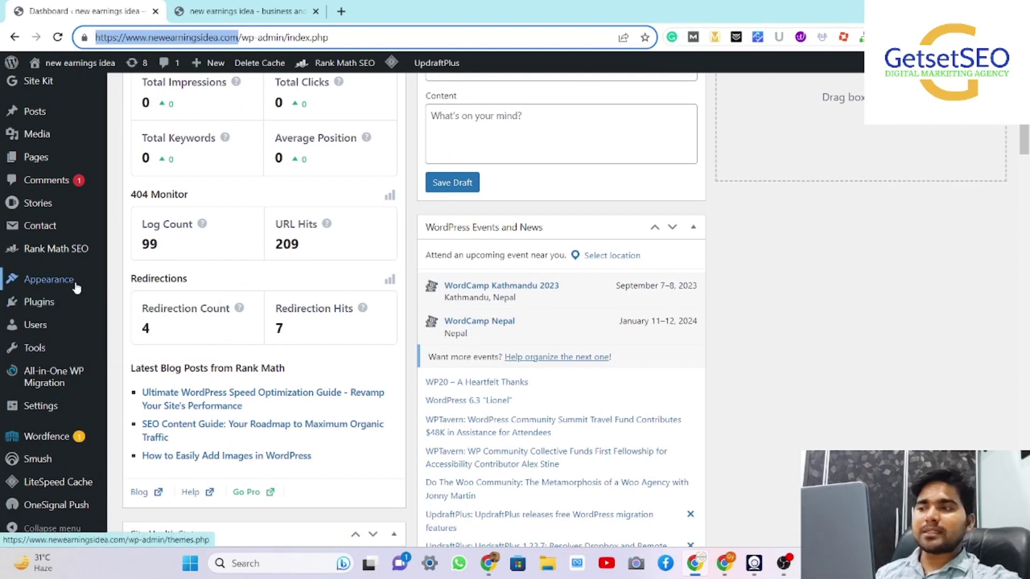
mouse_move(51, 280)
click(171, 381)
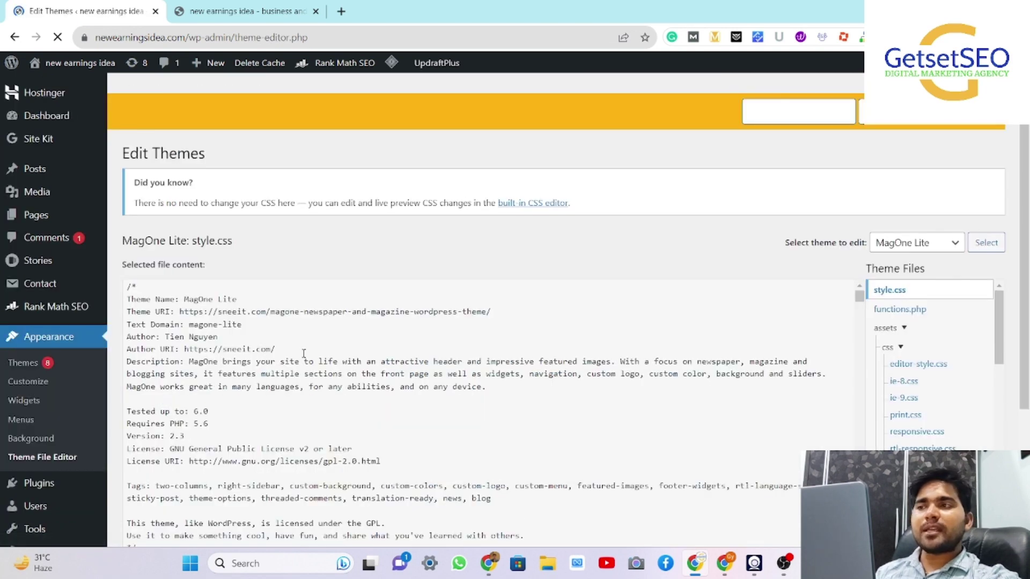
scroll(501, 379, down, 4)
scroll(942, 284, down, 6)
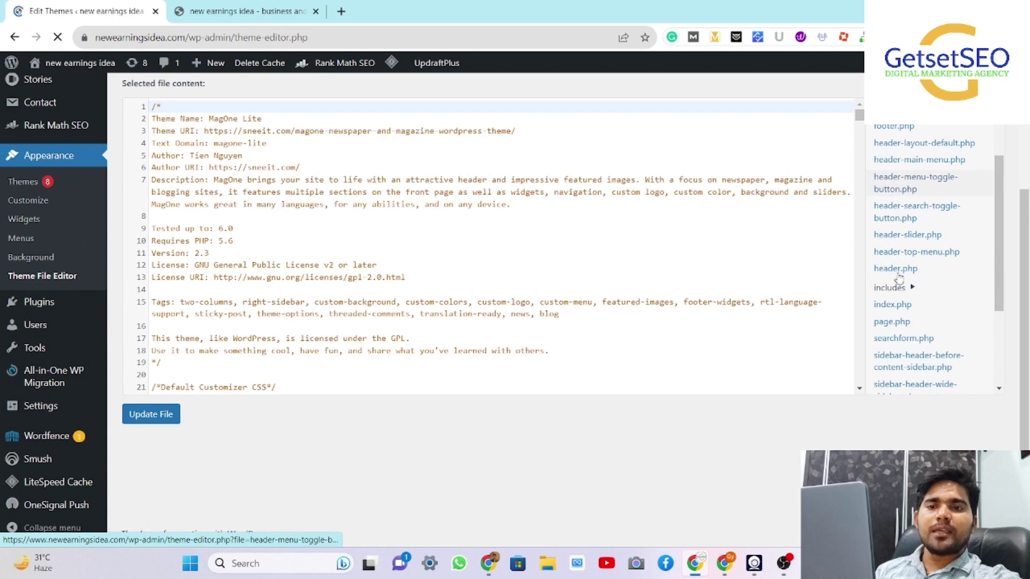
click(904, 273)
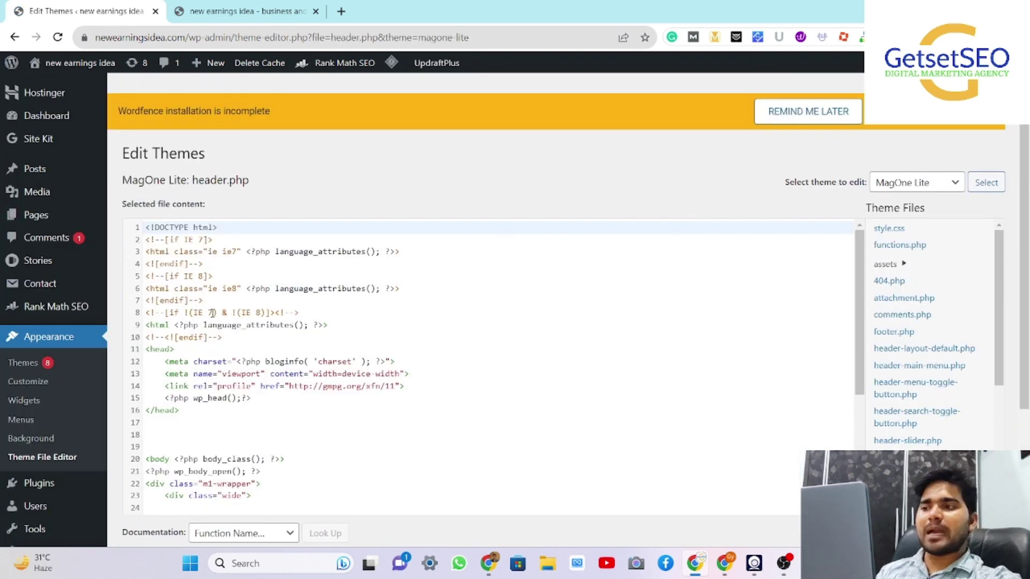
Step: Place the text cursor at the end of the wp_head() line in the head section of header.php
scroll(215, 319, down, 1)
click(161, 310)
click(242, 348)
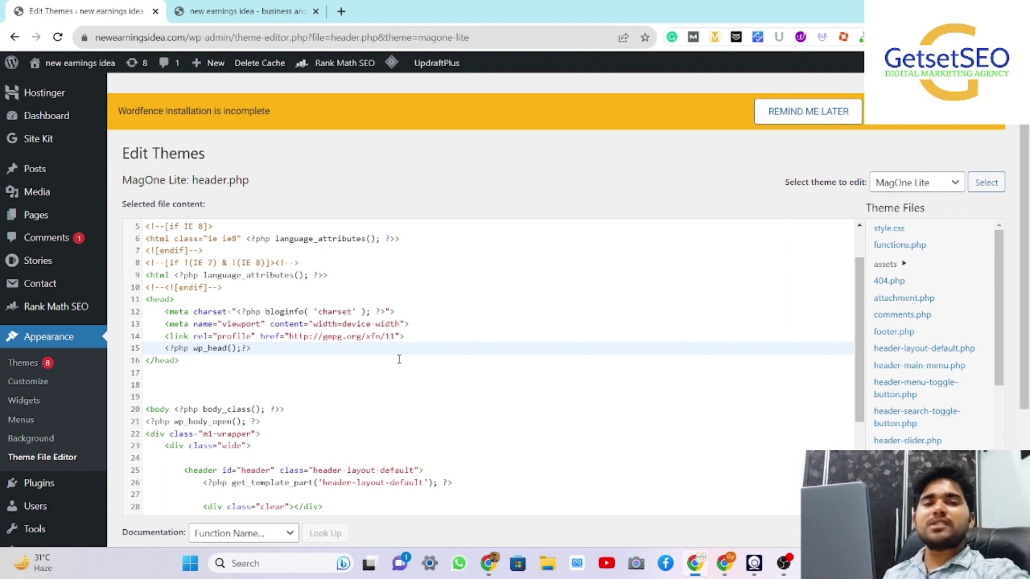
Step: Find Rank Math SEO among the installed plugins and open its settings
scroll(87, 321, down, 2)
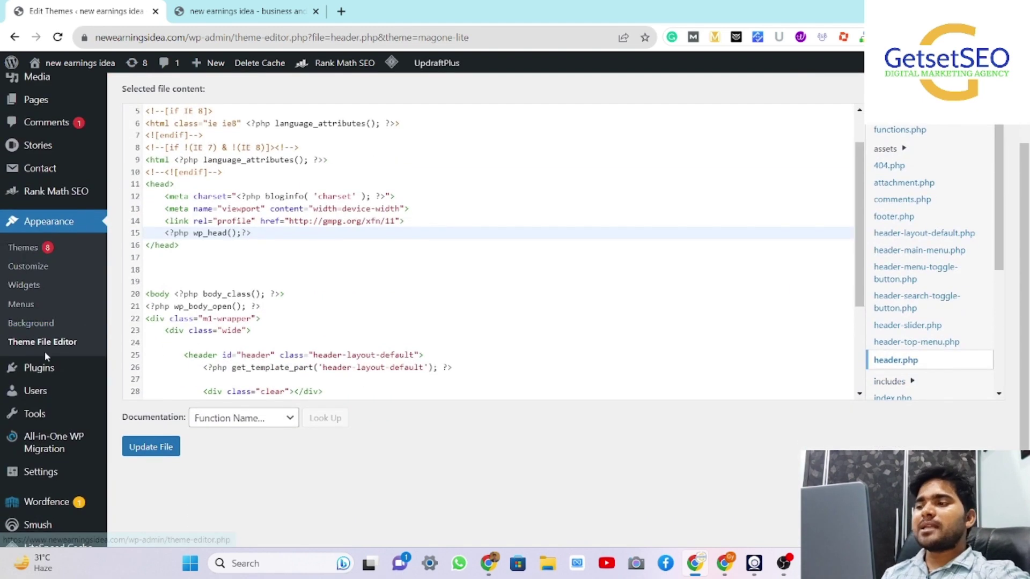
click(35, 370)
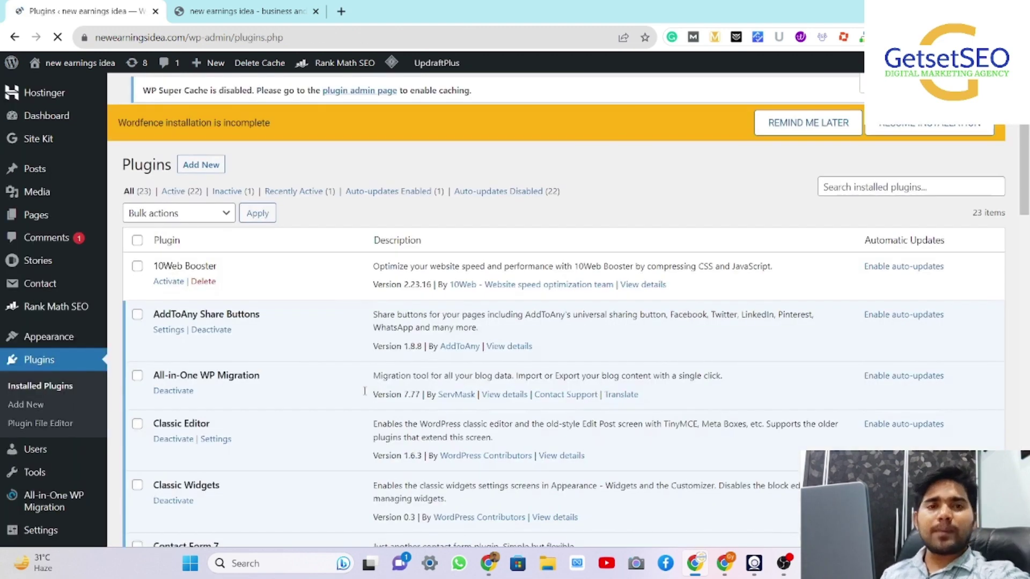
scroll(365, 391, down, 2)
scroll(365, 392, down, 8)
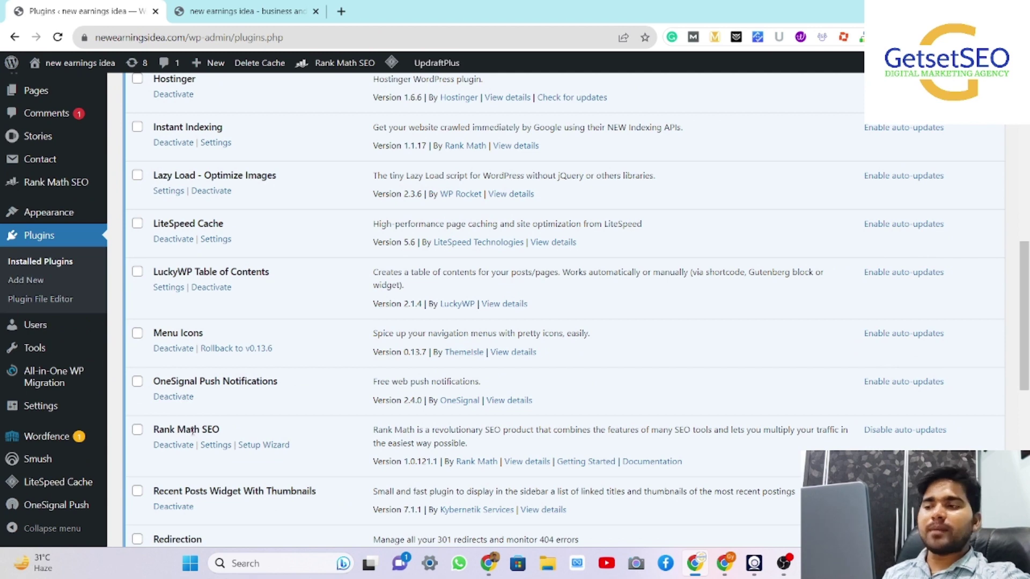
click(214, 446)
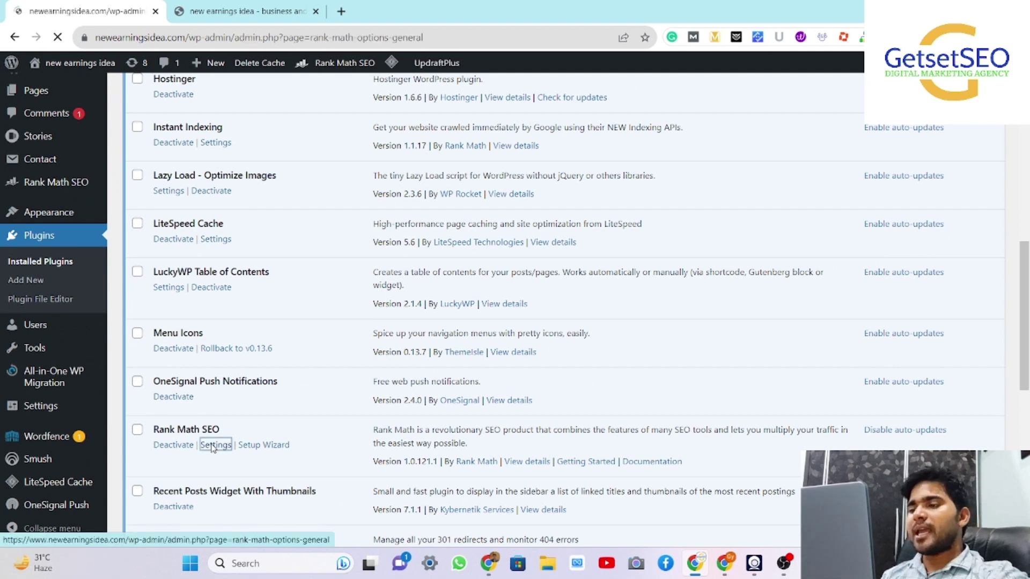
Step: Open the Webmaster Tools section of the Rank Math general settings
scroll(304, 365, down, 1)
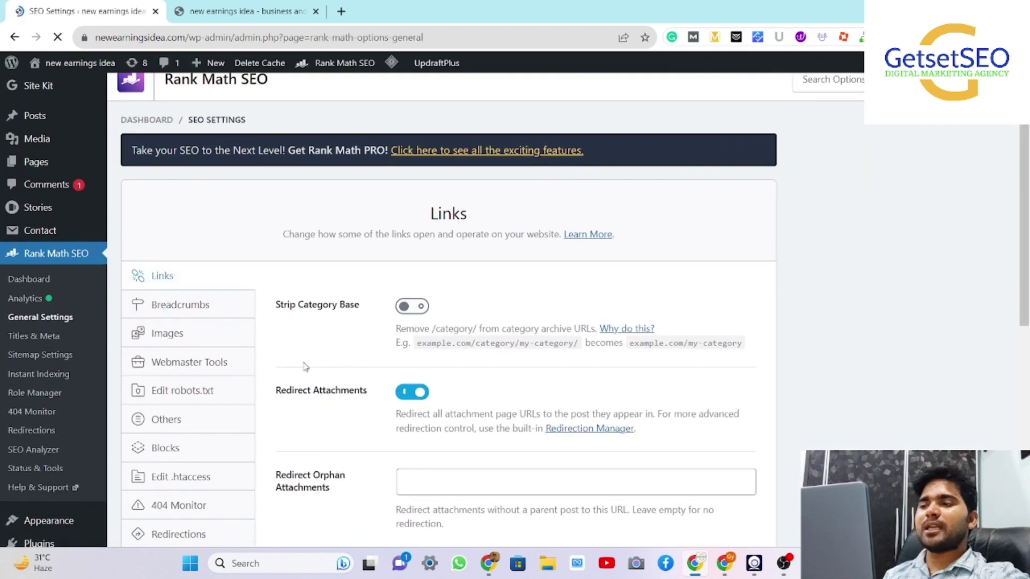
scroll(304, 365, down, 3)
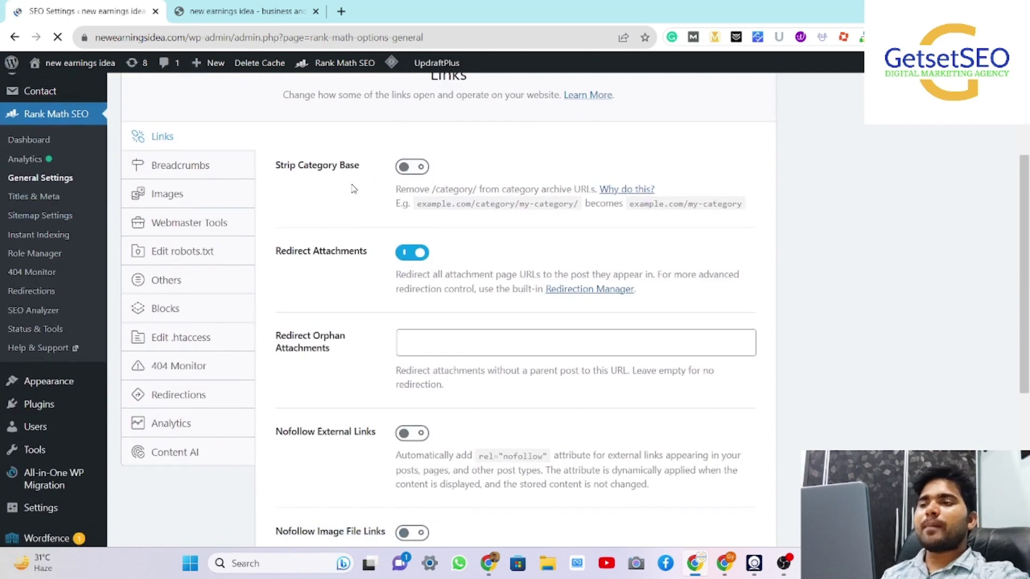
scroll(320, 210, down, 1)
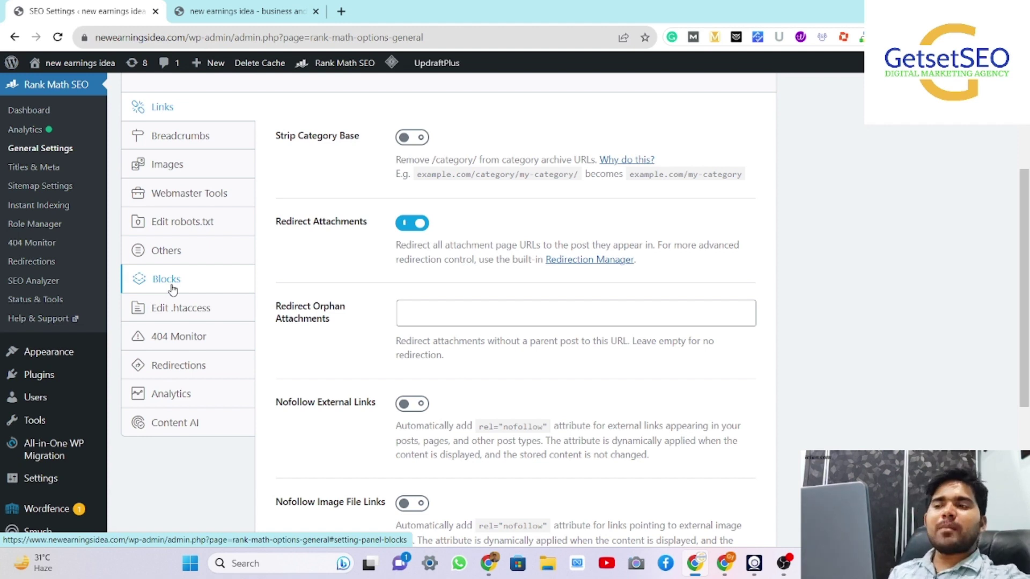
click(166, 197)
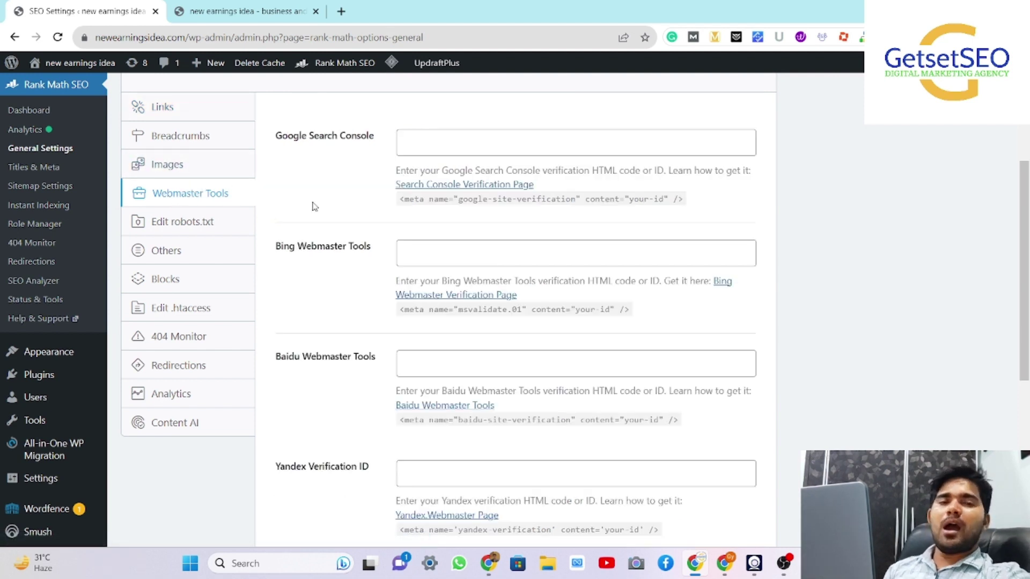
Step: Review the Webmaster Tools verification fields from Google Search Console down to Norton Safe Web
scroll(314, 207, down, 1)
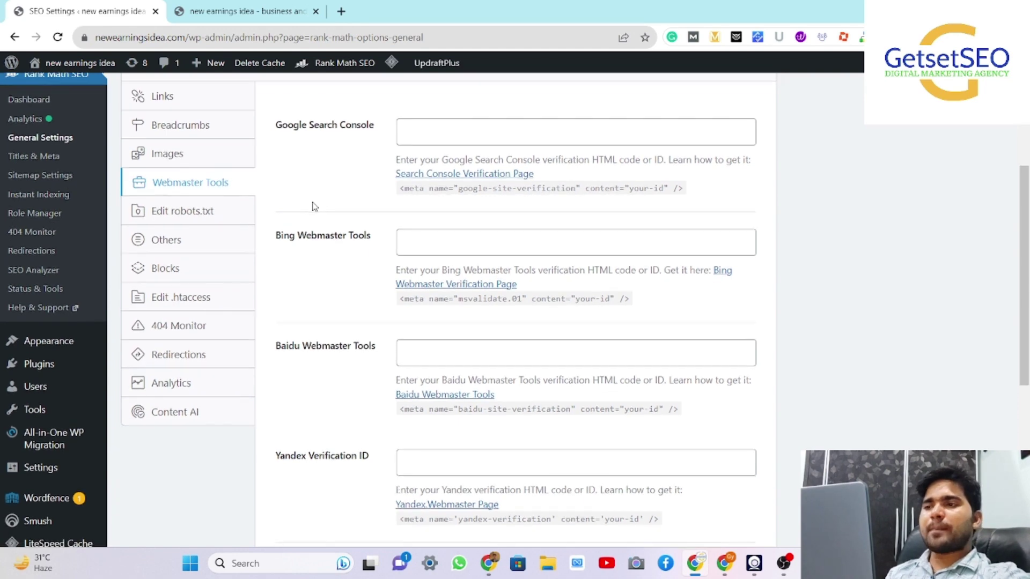
scroll(330, 150, down, 1)
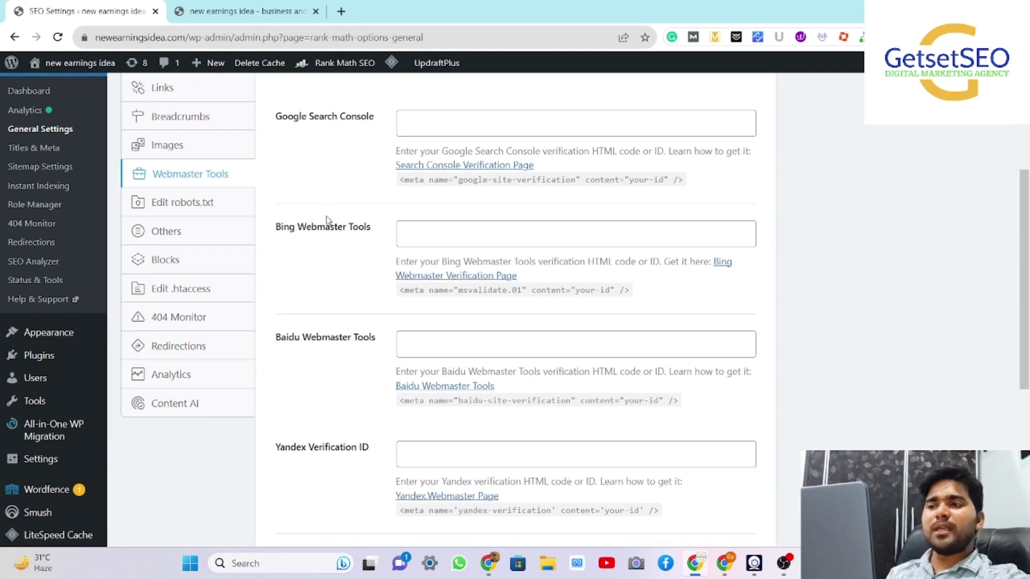
scroll(325, 224, down, 2)
scroll(316, 266, down, 3)
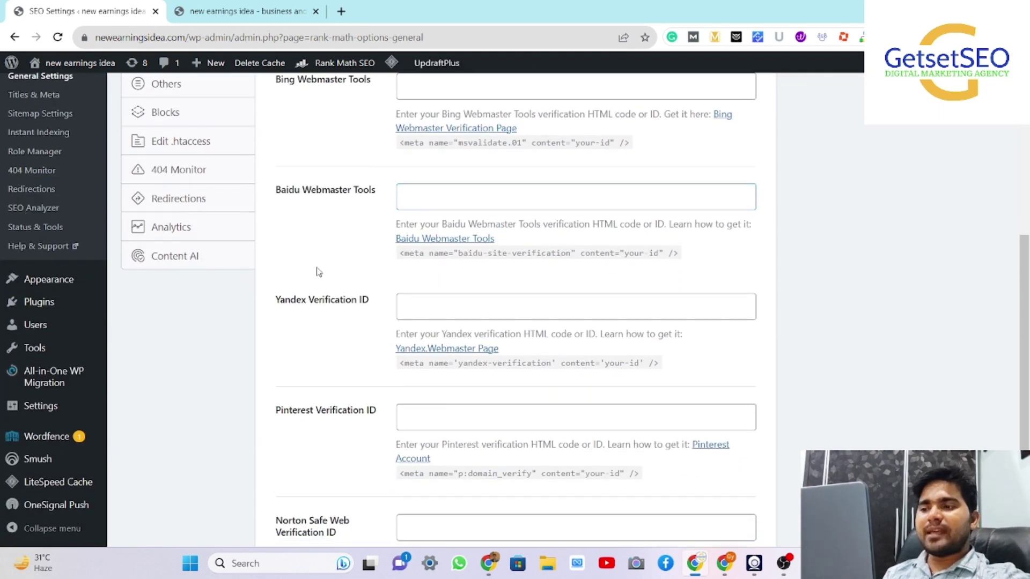
scroll(319, 407, down, 2)
scroll(345, 350, down, 1)
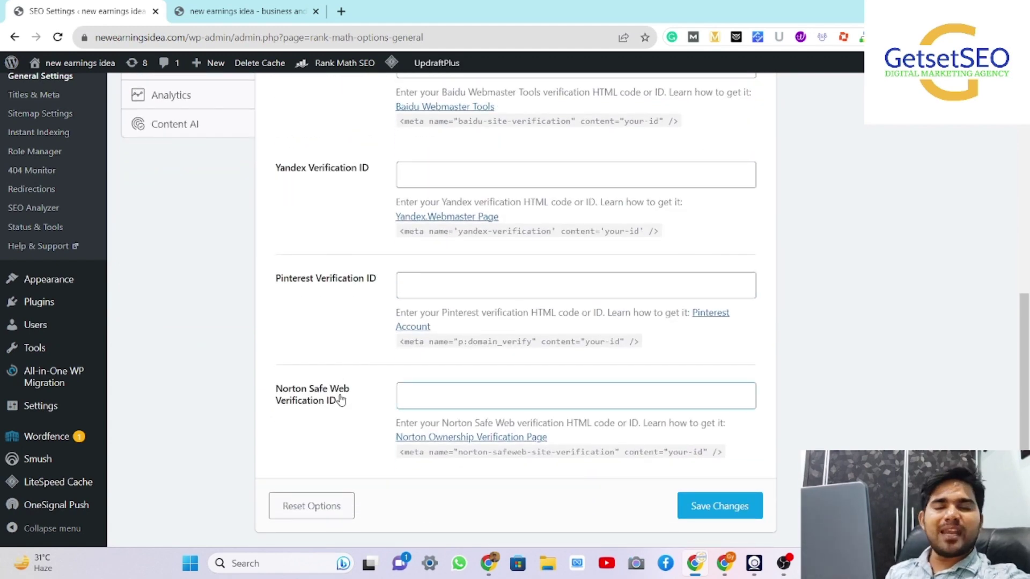
scroll(340, 401, up, 6)
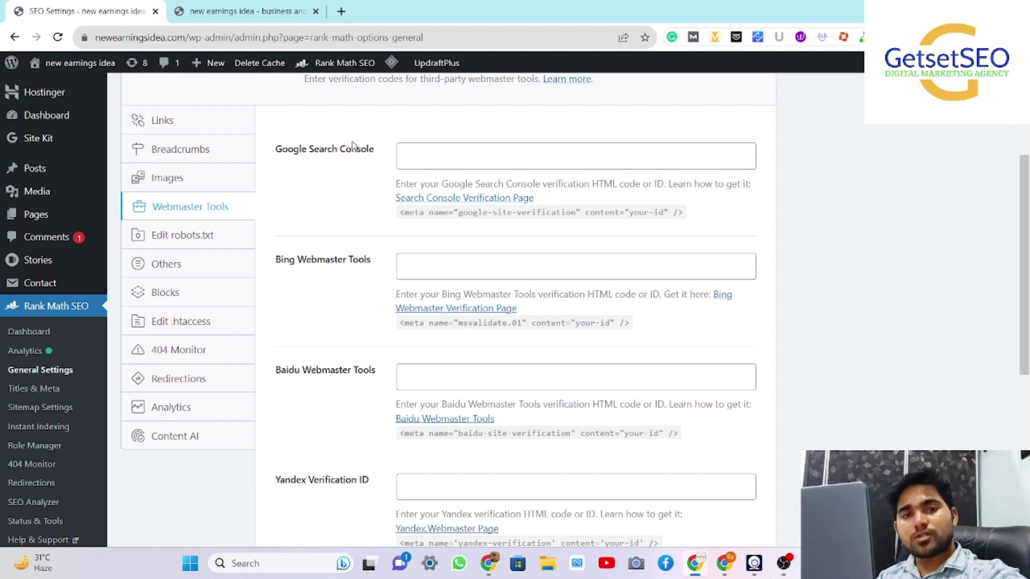
key(alt+Tab)
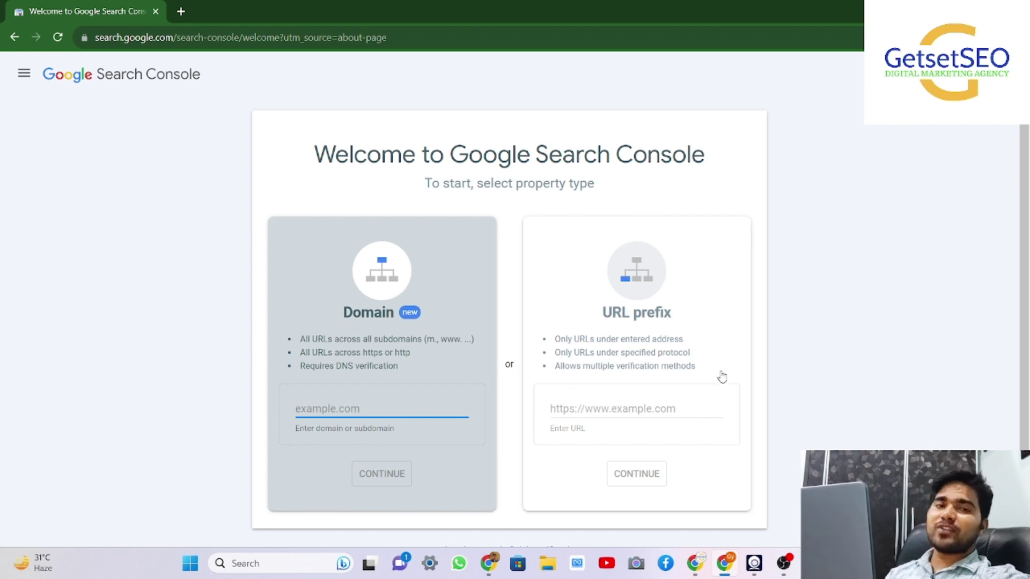
click(581, 409)
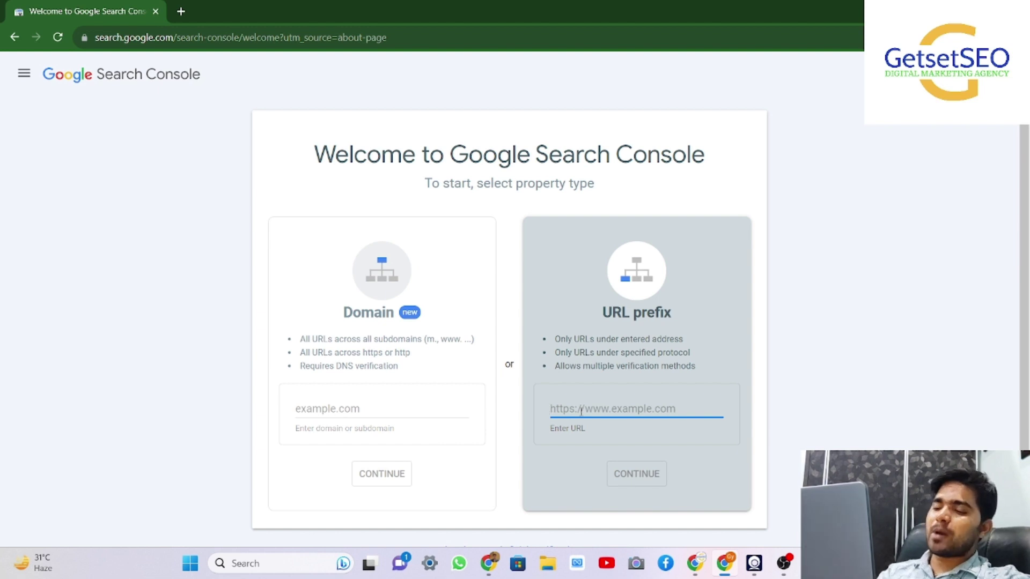
text(https://www.newearningsidea.com/)
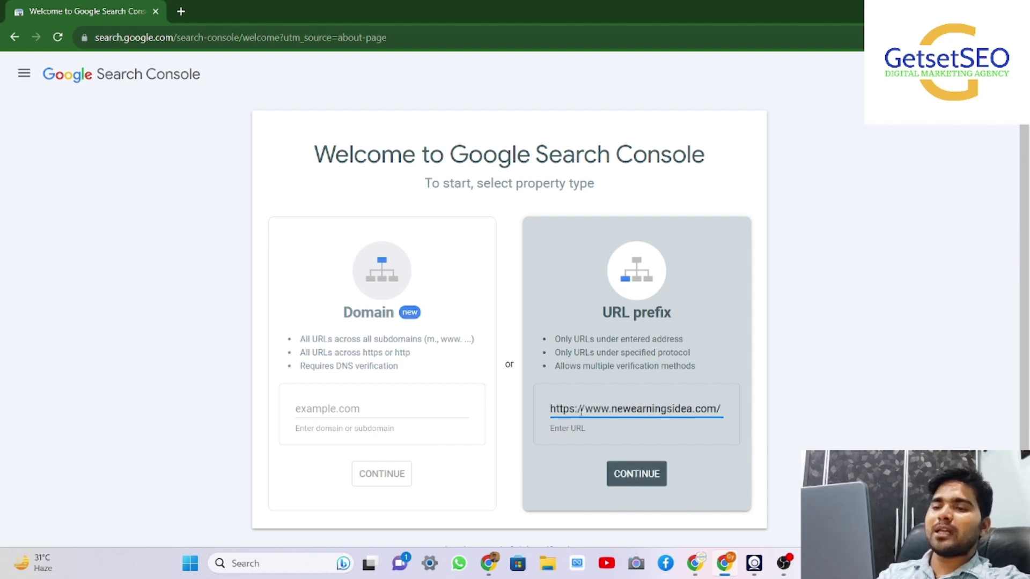
click(636, 475)
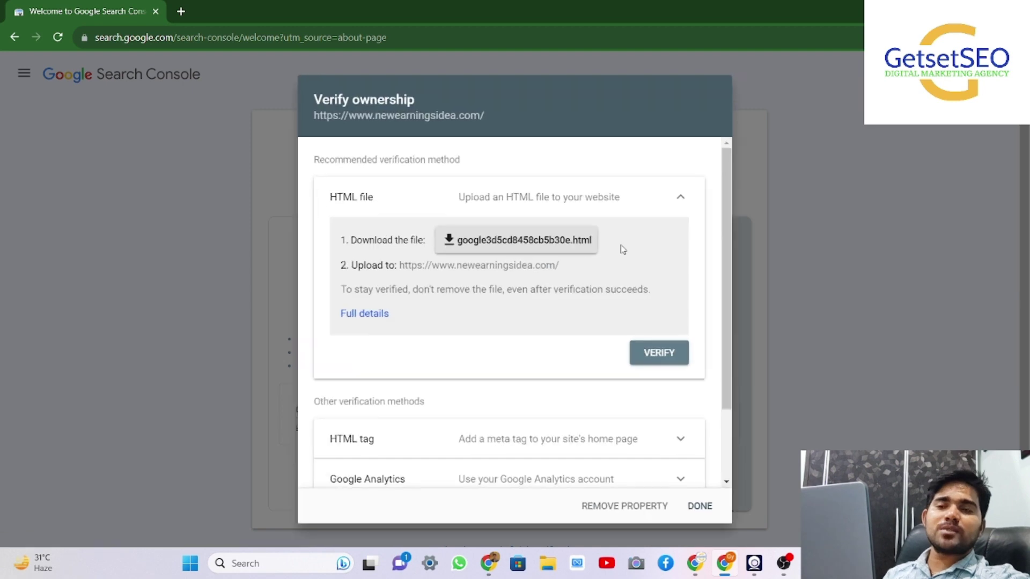
Step: Examine the recommended and other ownership verification methods offered for the property
scroll(622, 249, down, 2)
scroll(623, 249, up, 2)
scroll(623, 250, down, 2)
scroll(622, 249, up, 2)
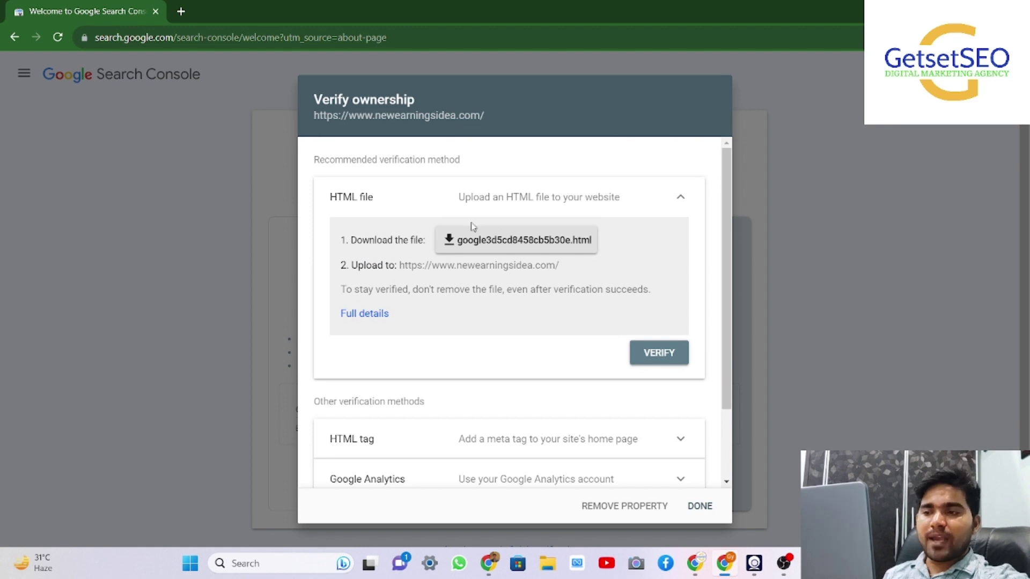
scroll(471, 230, down, 2)
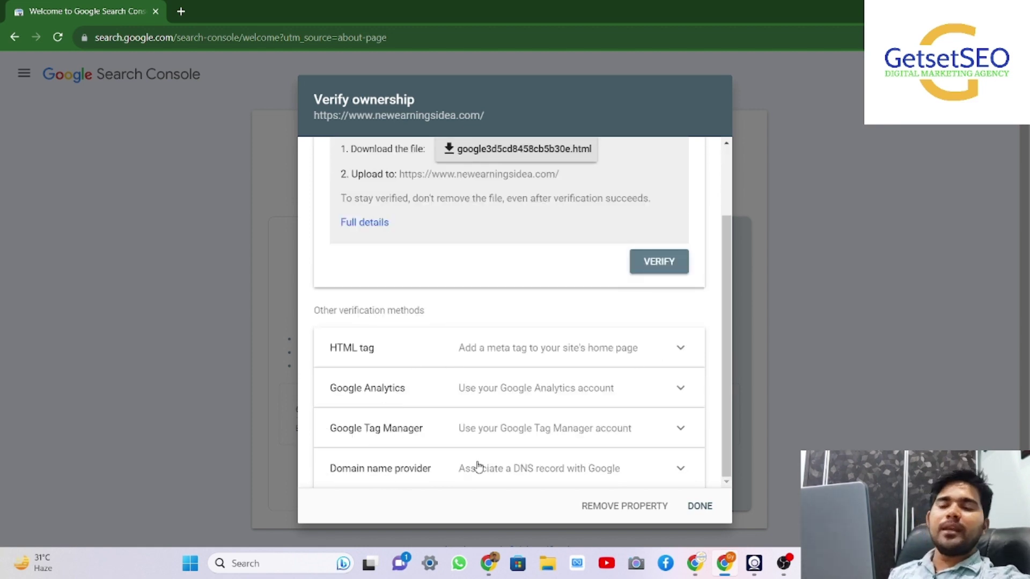
scroll(462, 255, up, 2)
scroll(464, 254, down, 2)
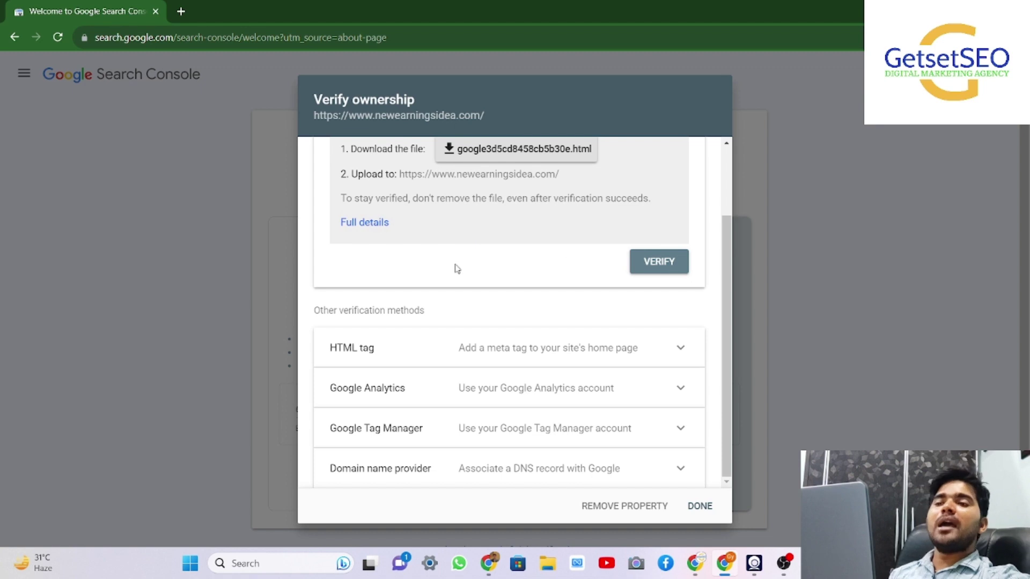
Step: Expand the HTML tag verification method and copy its google-site-verification meta tag
click(673, 344)
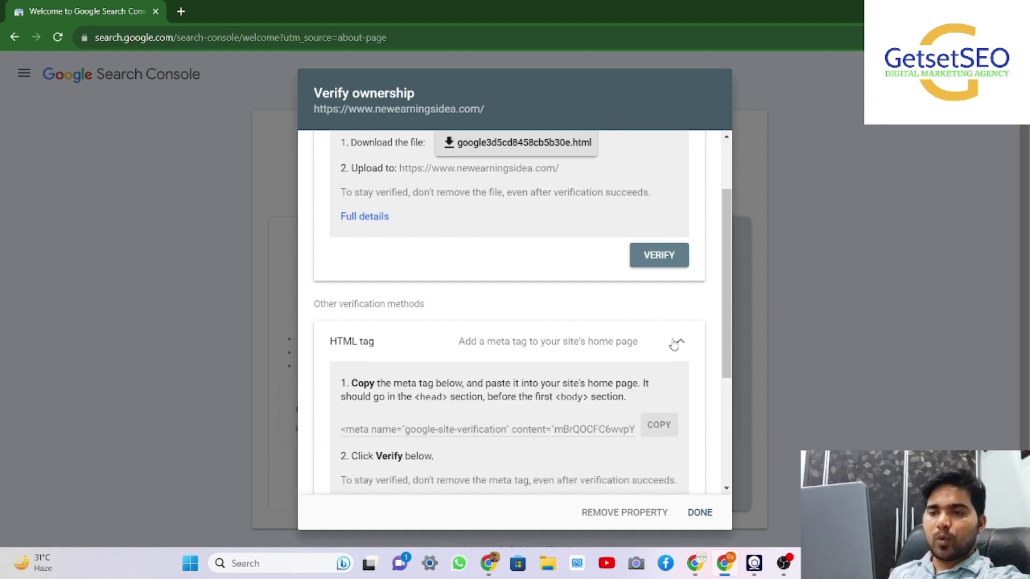
scroll(526, 295, down, 4)
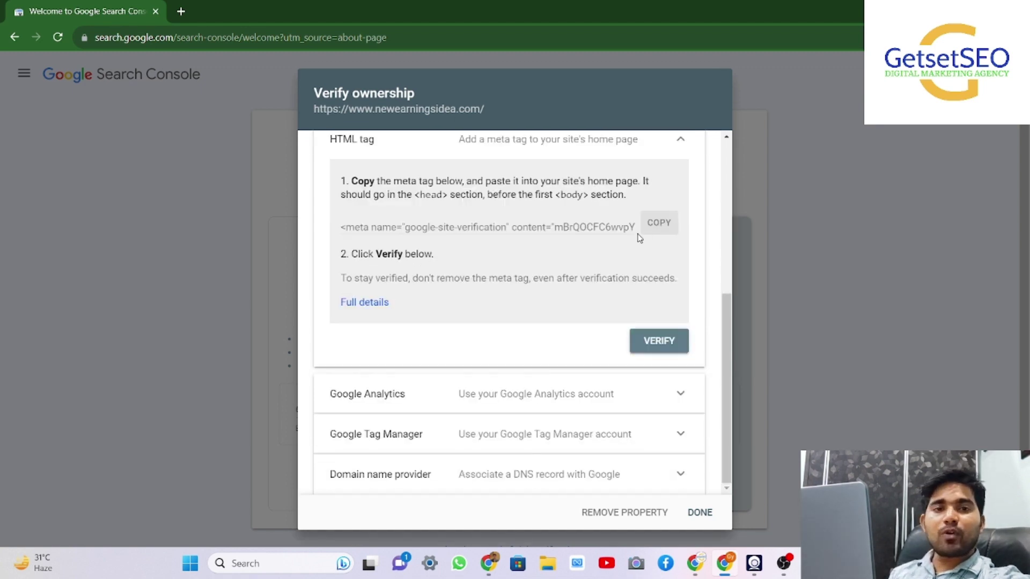
click(660, 228)
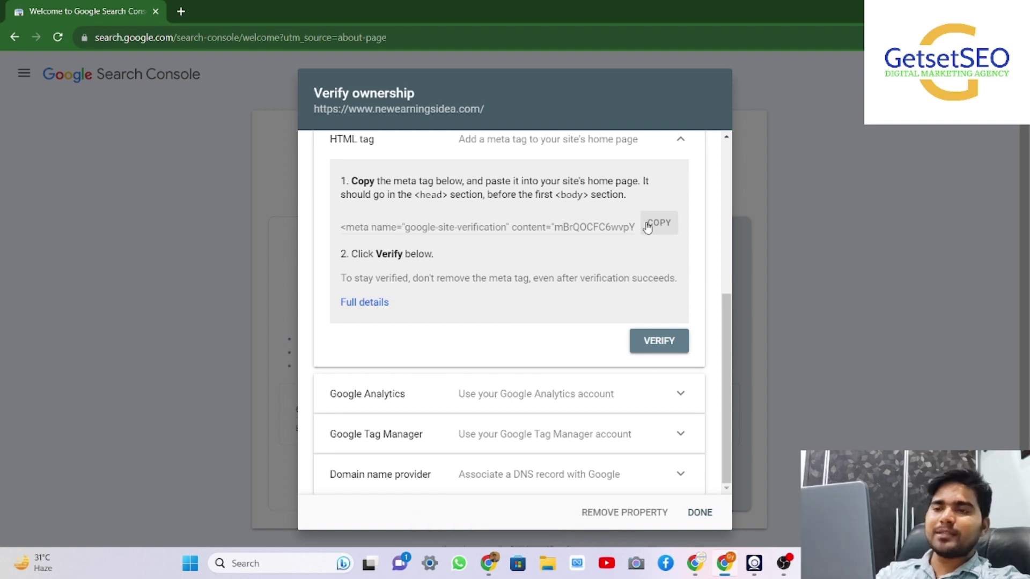
Step: Switch to the Rank Math Webmaster Tools settings, paste the copied verification tag as the Google Search Console code, and save the changes
key(alt+Tab)
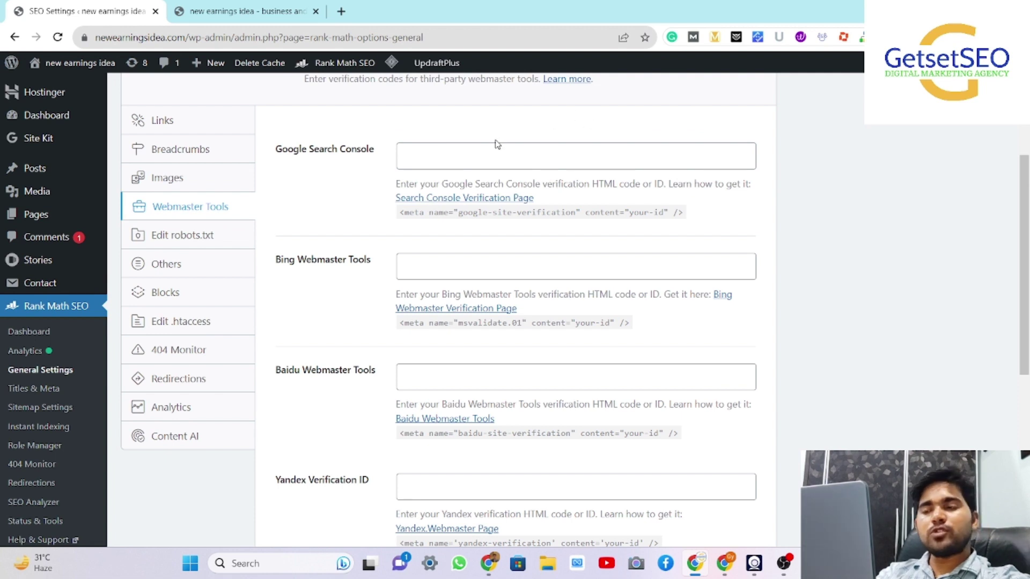
click(424, 159)
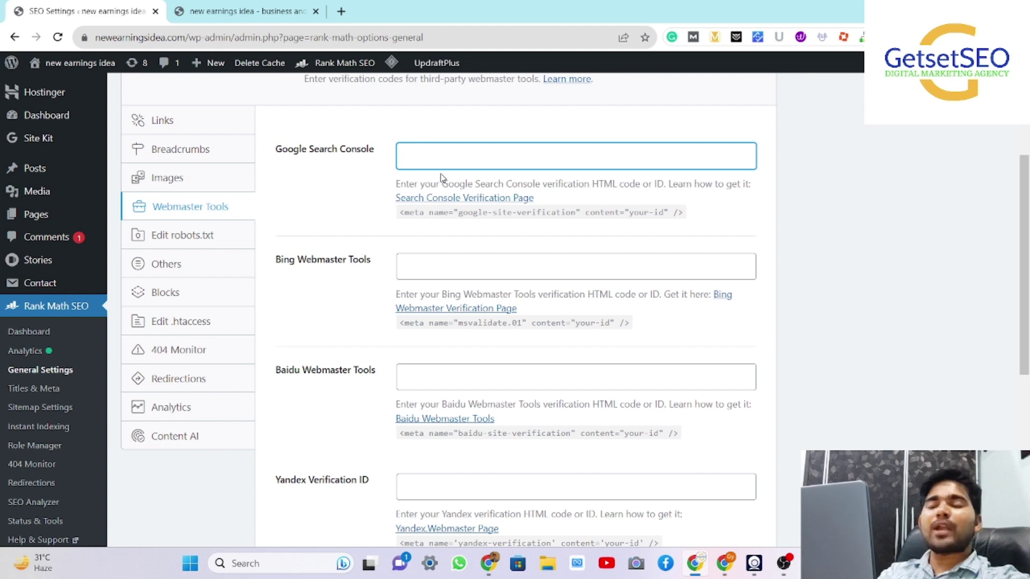
key(ctrl+v)
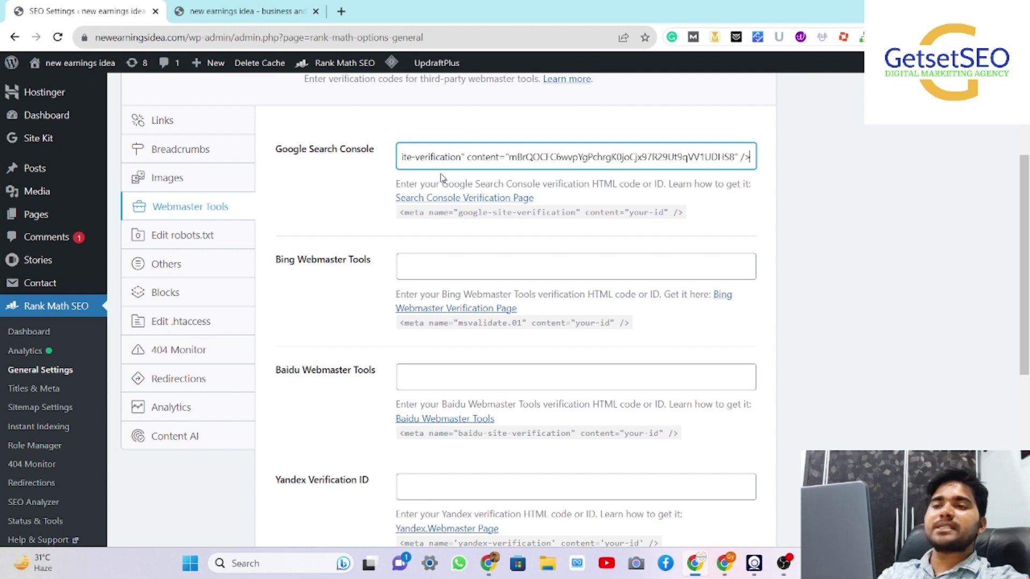
scroll(505, 200, down, 7)
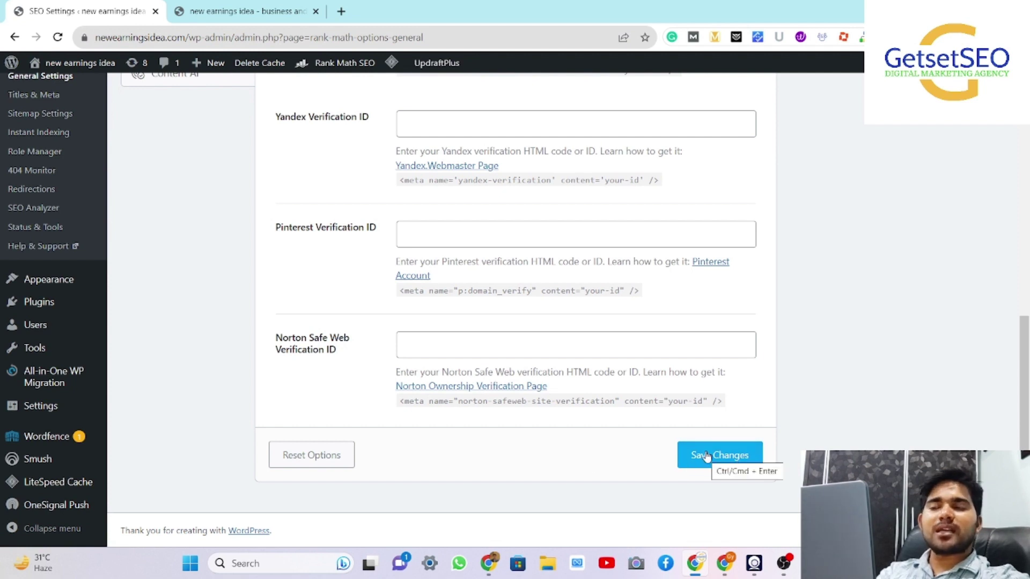
scroll(345, 285, up, 2)
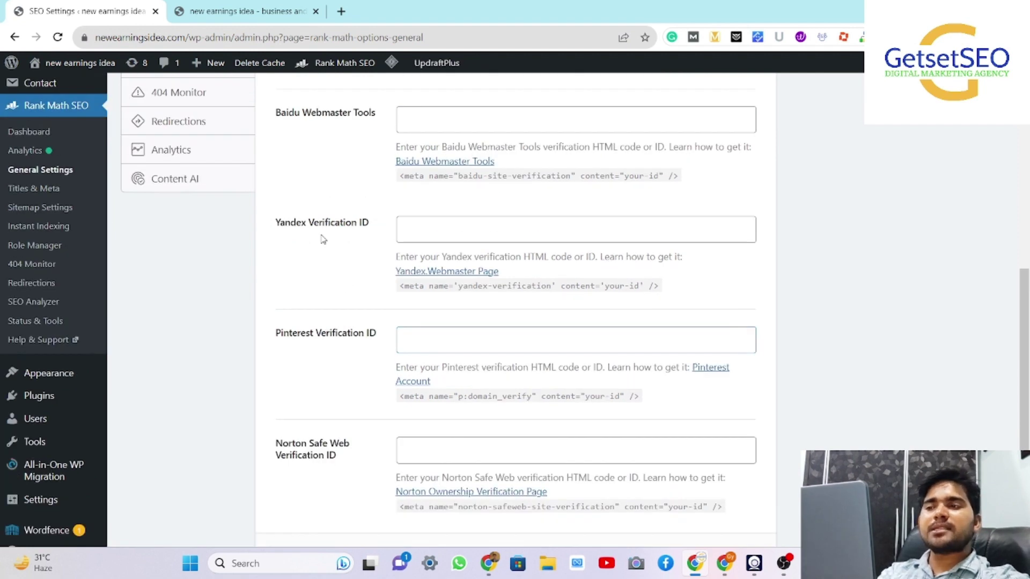
scroll(324, 240, up, 2)
scroll(331, 167, up, 1)
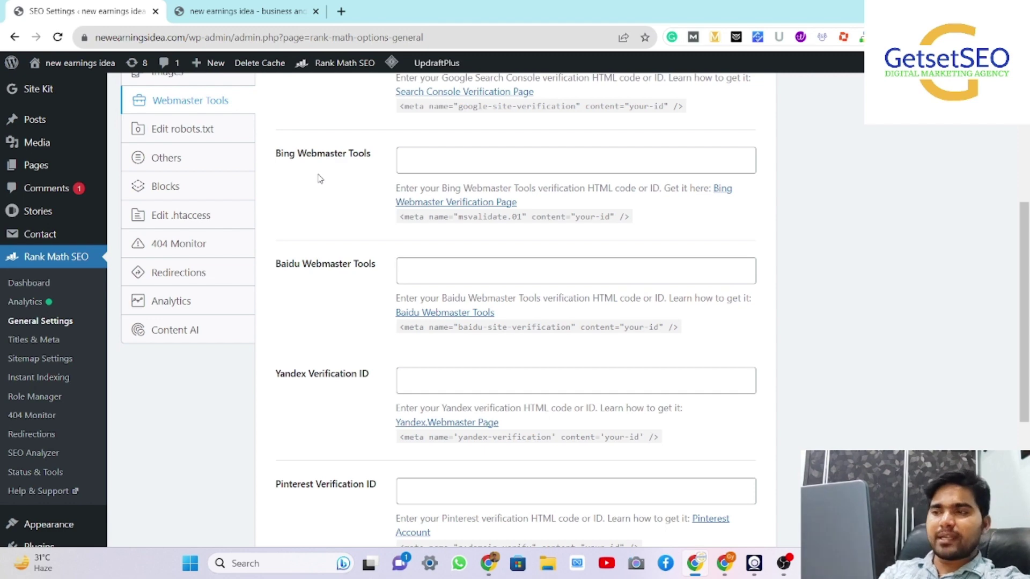
scroll(345, 199, up, 3)
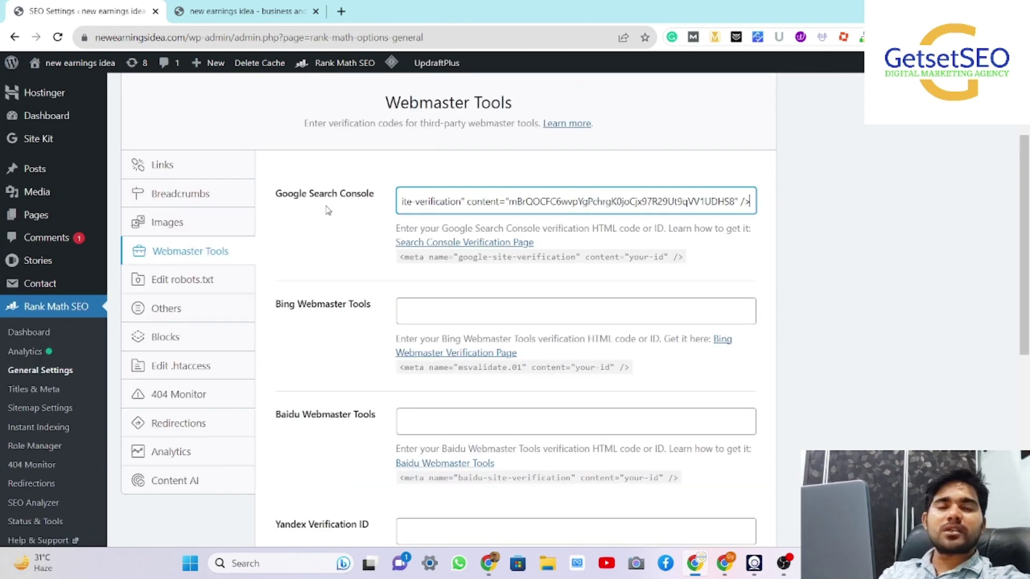
scroll(326, 210, down, 8)
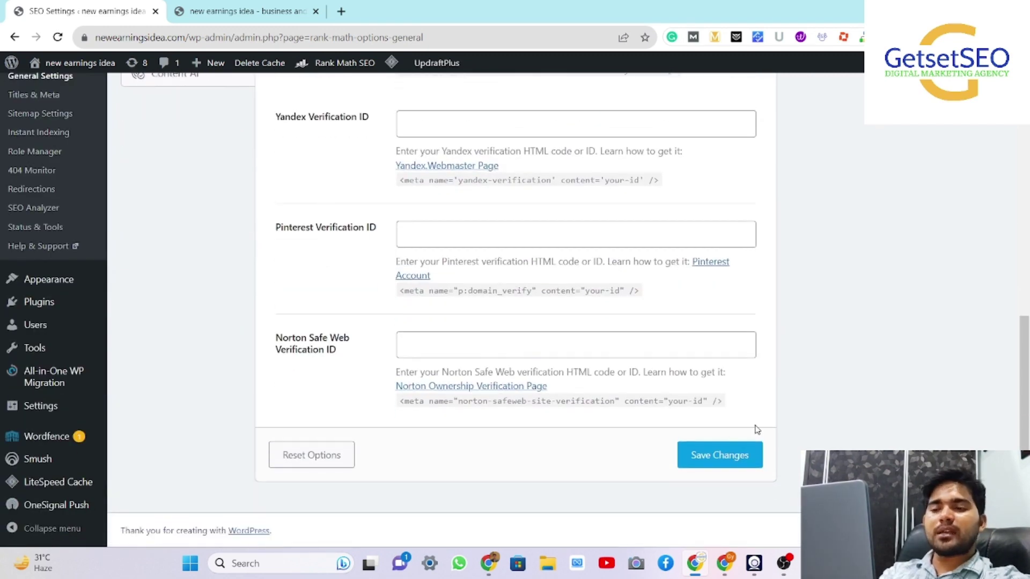
click(705, 464)
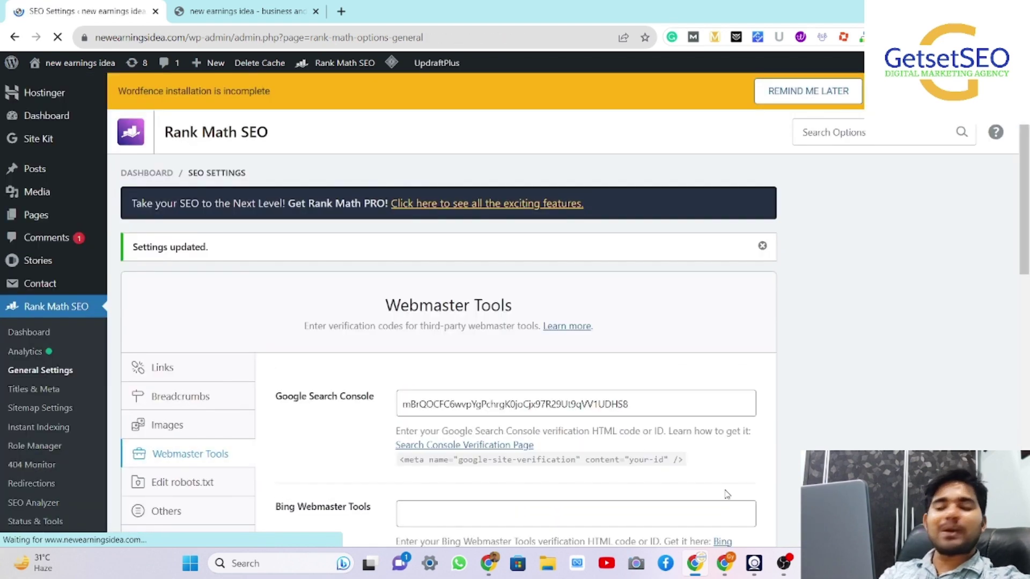
Step: Switch back to Google Search Console, verify ownership with the HTML tag method, and go to the property
key(alt+Tab)
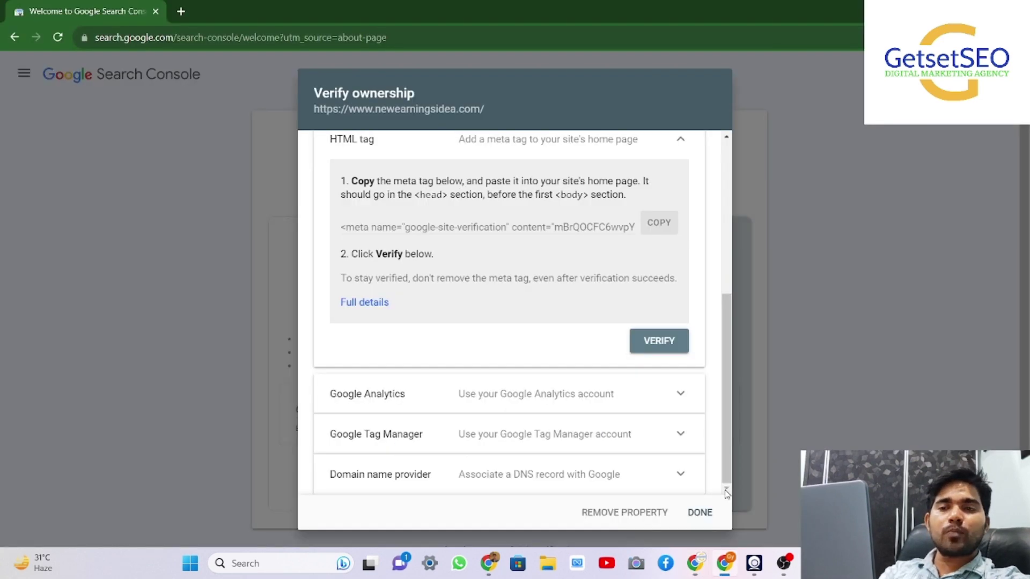
click(658, 346)
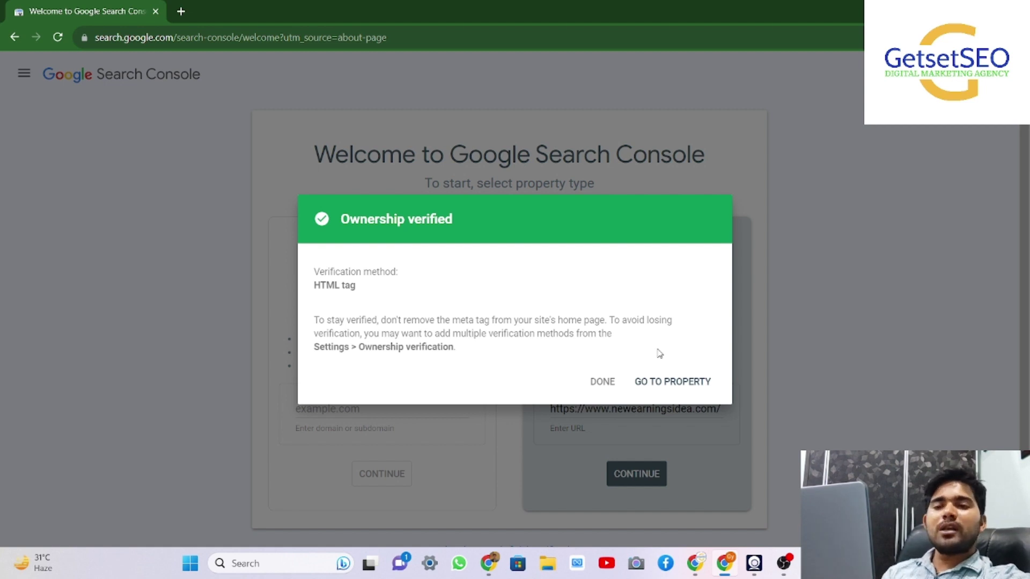
click(679, 382)
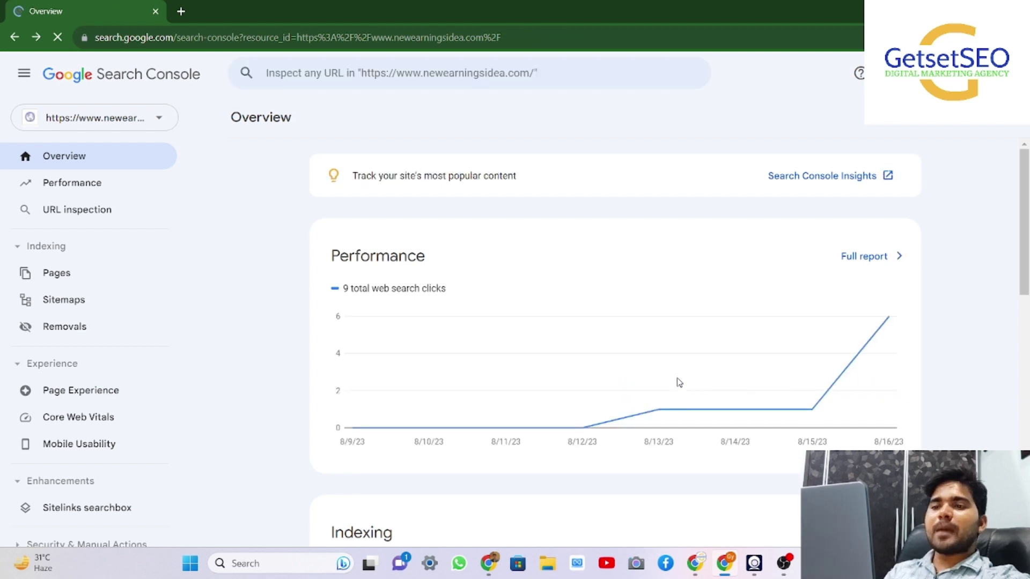
Step: Examine the Performance, Indexing and Experience reports in the property's overview
scroll(679, 382, down, 10)
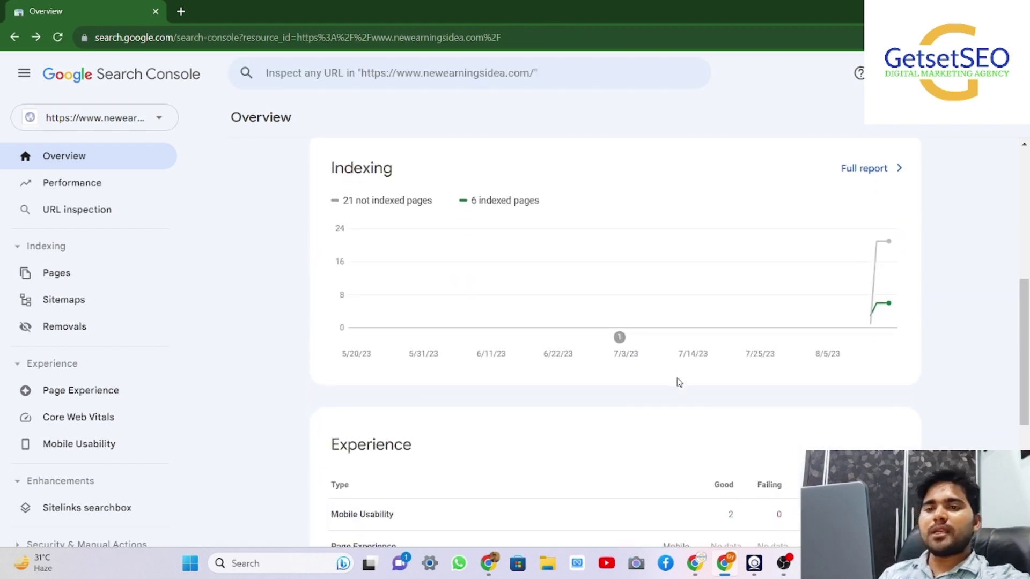
scroll(678, 382, up, 10)
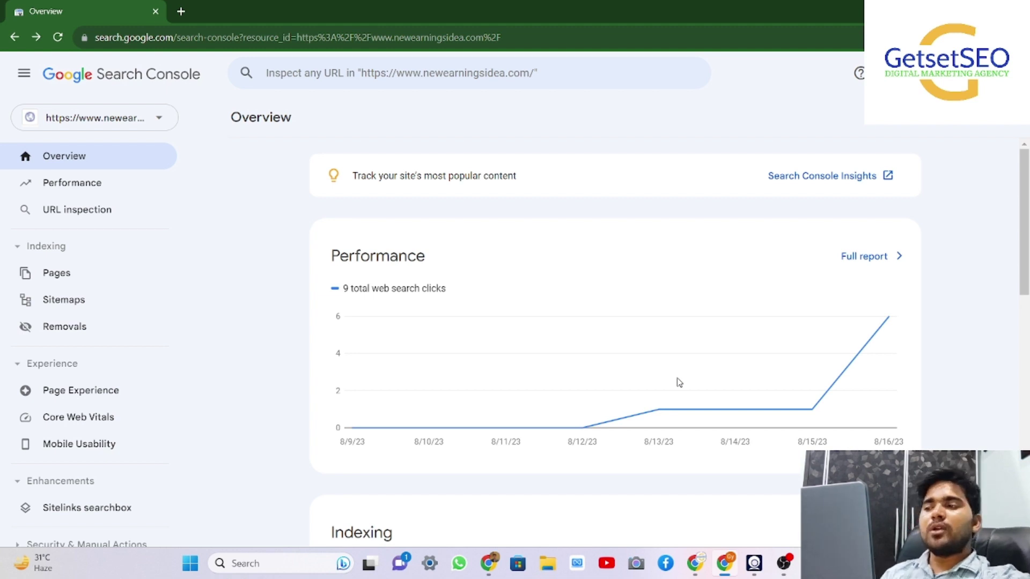
scroll(679, 382, down, 1)
Step: Open the property's Sitemaps report and review the list of submitted sitemaps
click(62, 307)
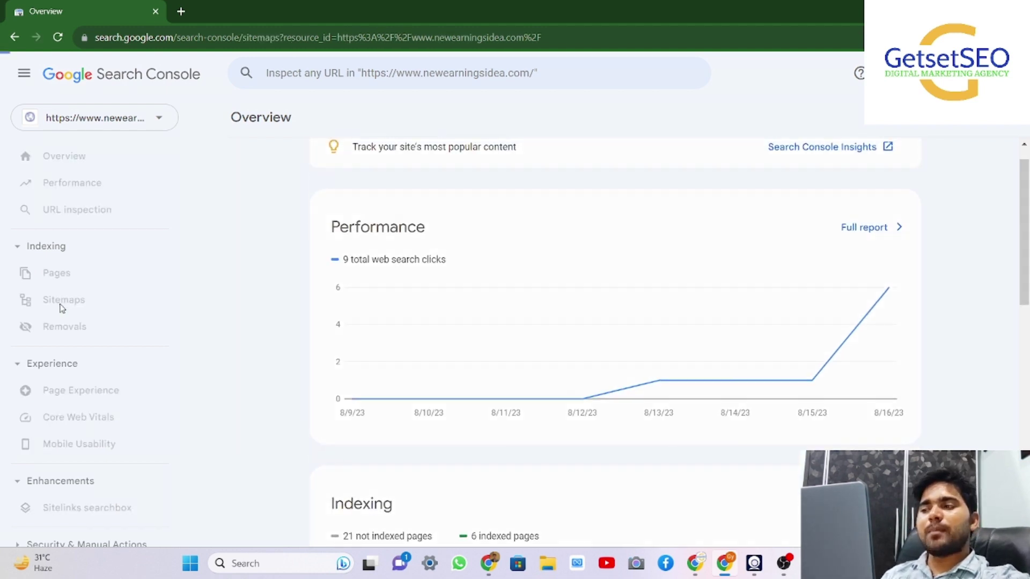
scroll(465, 340, down, 2)
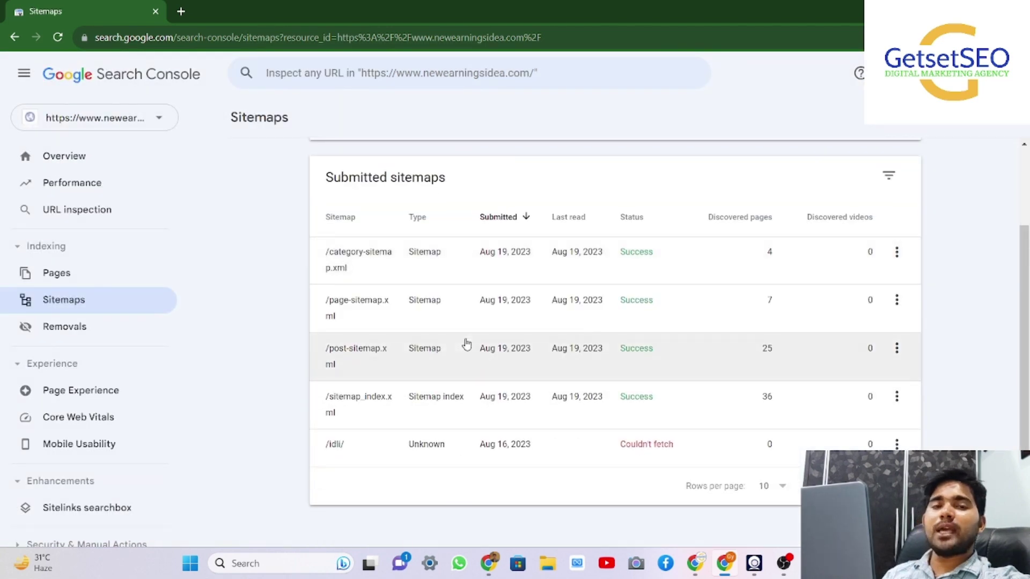
scroll(467, 343, up, 2)
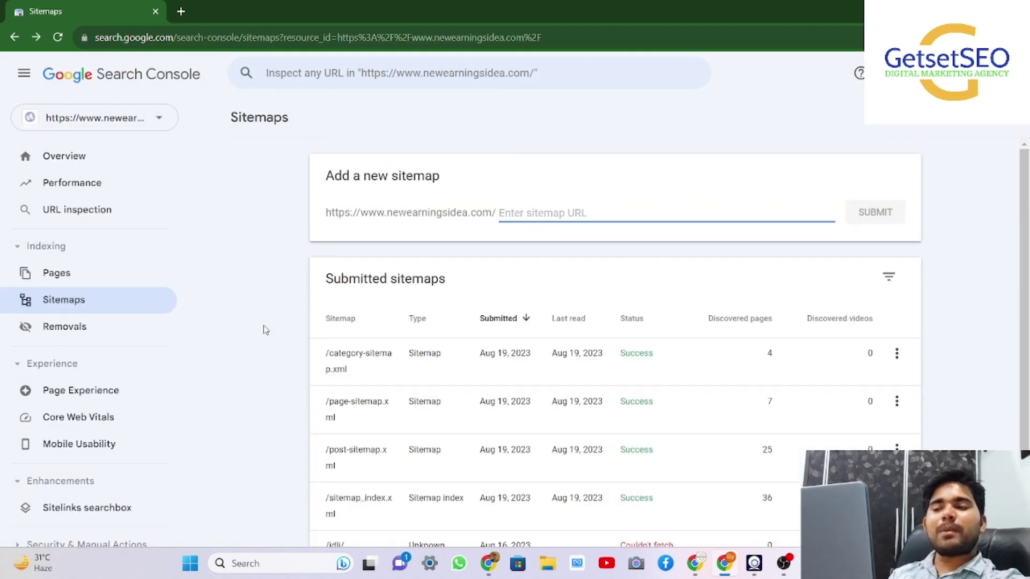
scroll(265, 329, down, 2)
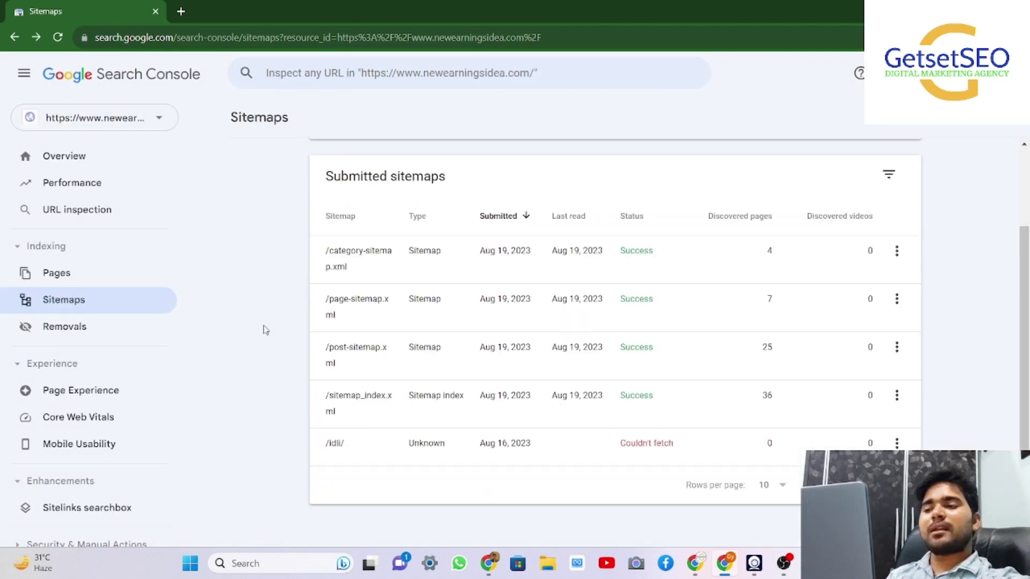
Step: Inspect the details and child sitemaps of /sitemap_index.xml and return to the submitted sitemaps list
double_click(337, 412)
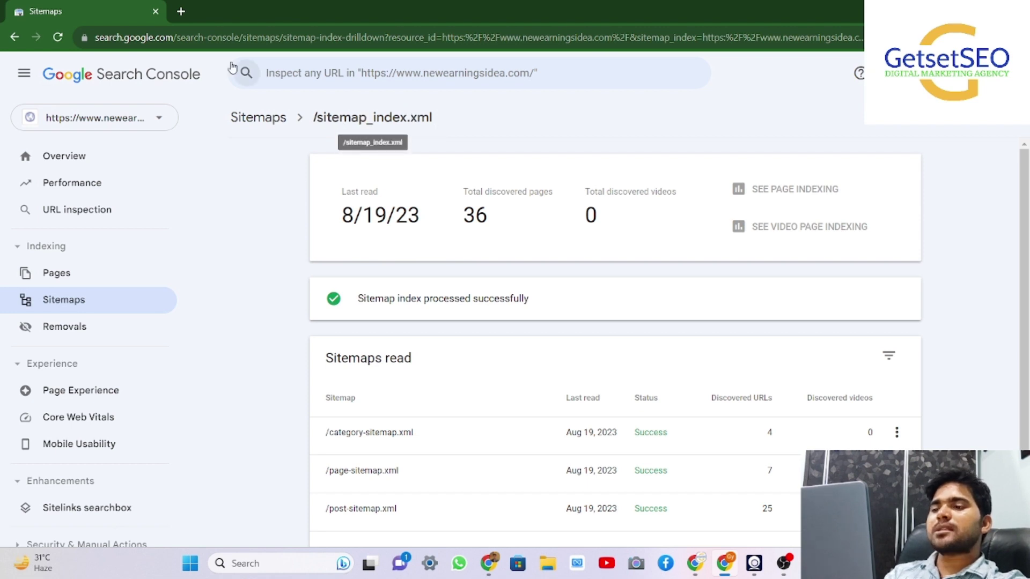
scroll(425, 222, down, 1)
key(alt+Left)
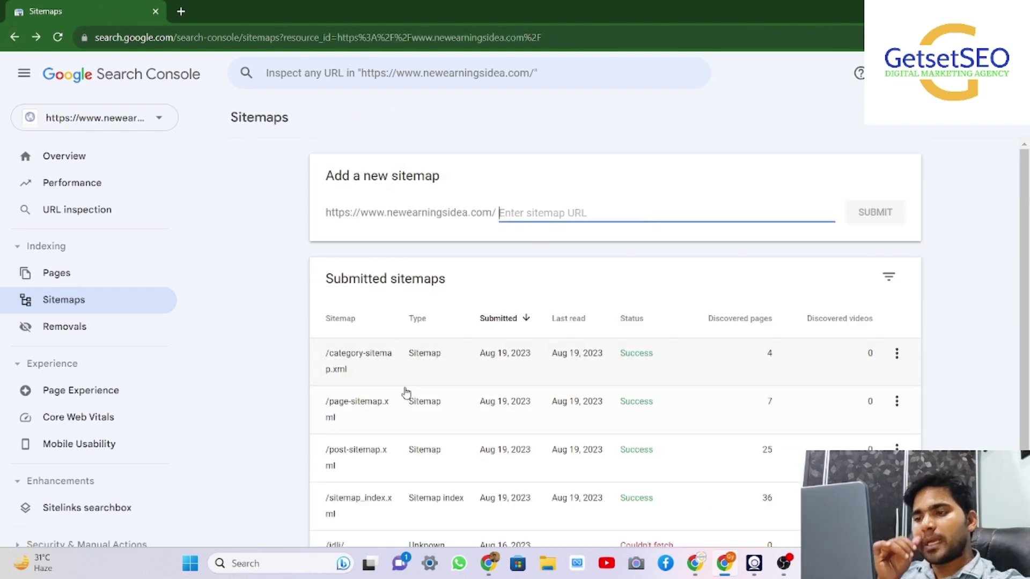
scroll(406, 393, down, 1)
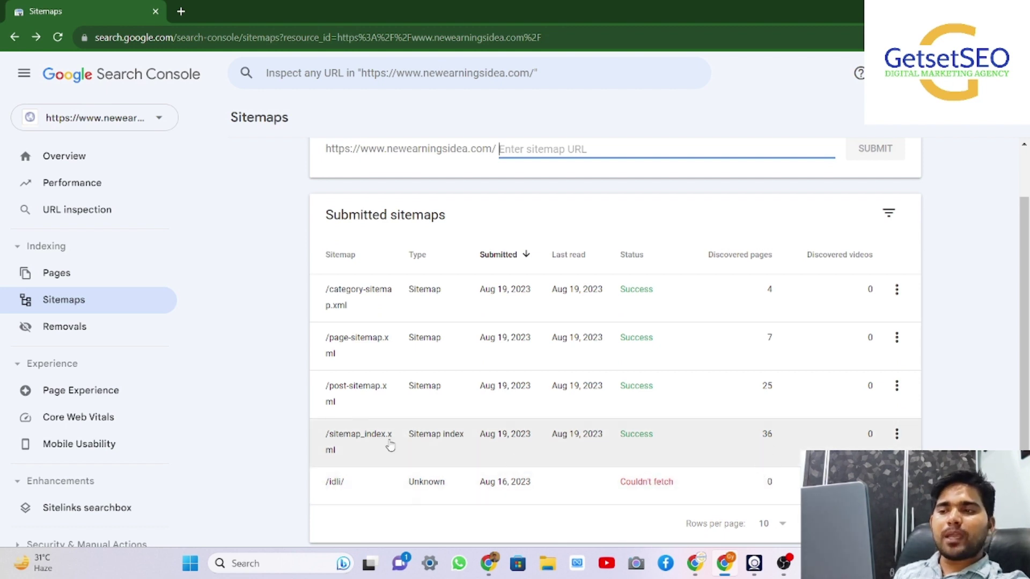
scroll(391, 445, down, 1)
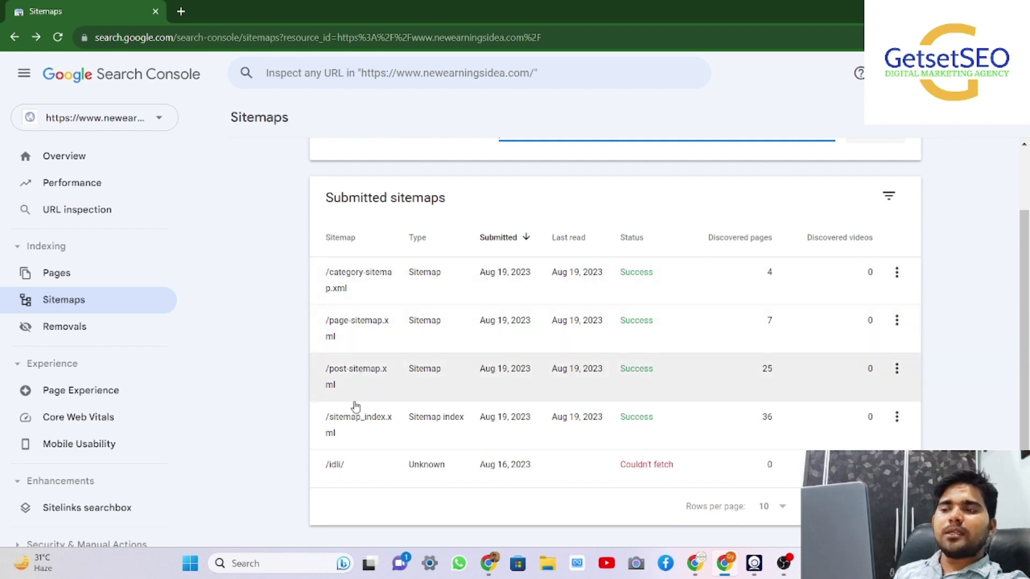
click(360, 418)
scroll(481, 312, down, 1)
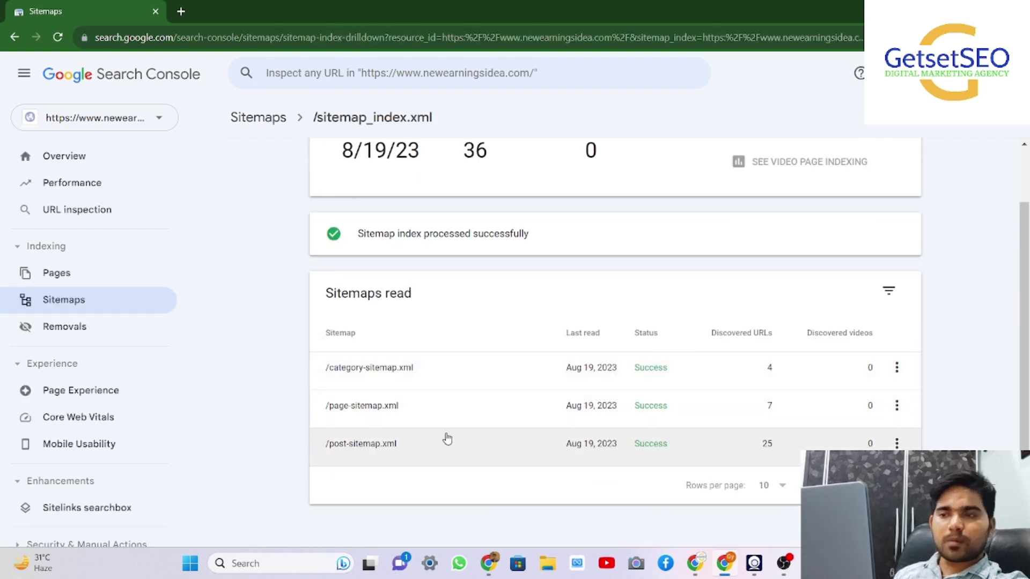
click(15, 37)
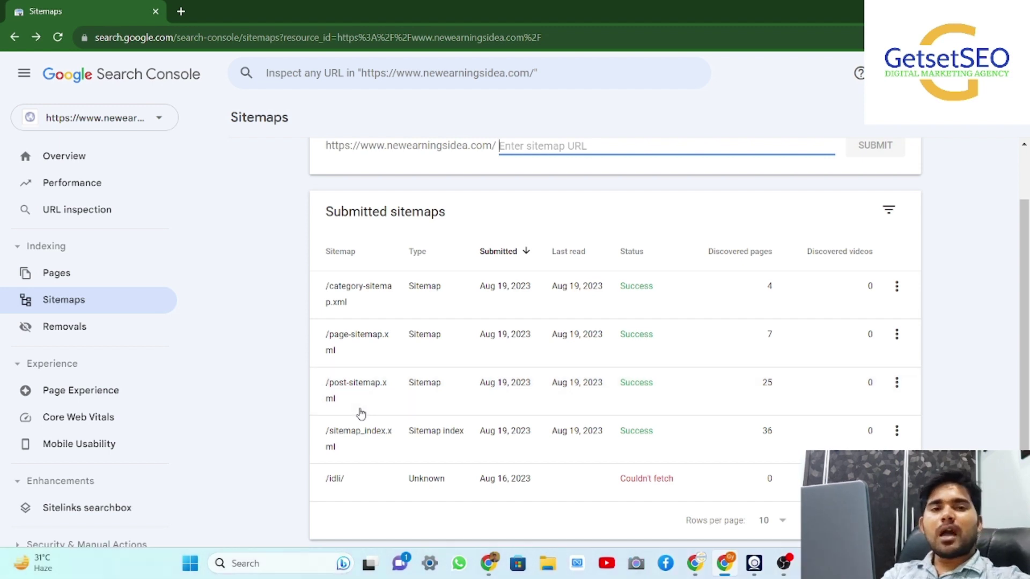
key(alt+Tab)
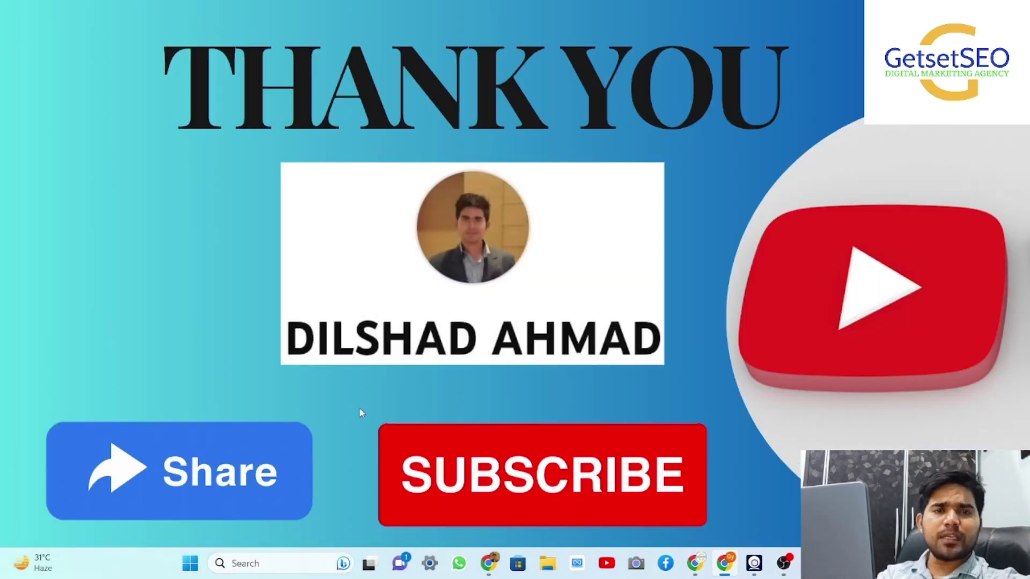